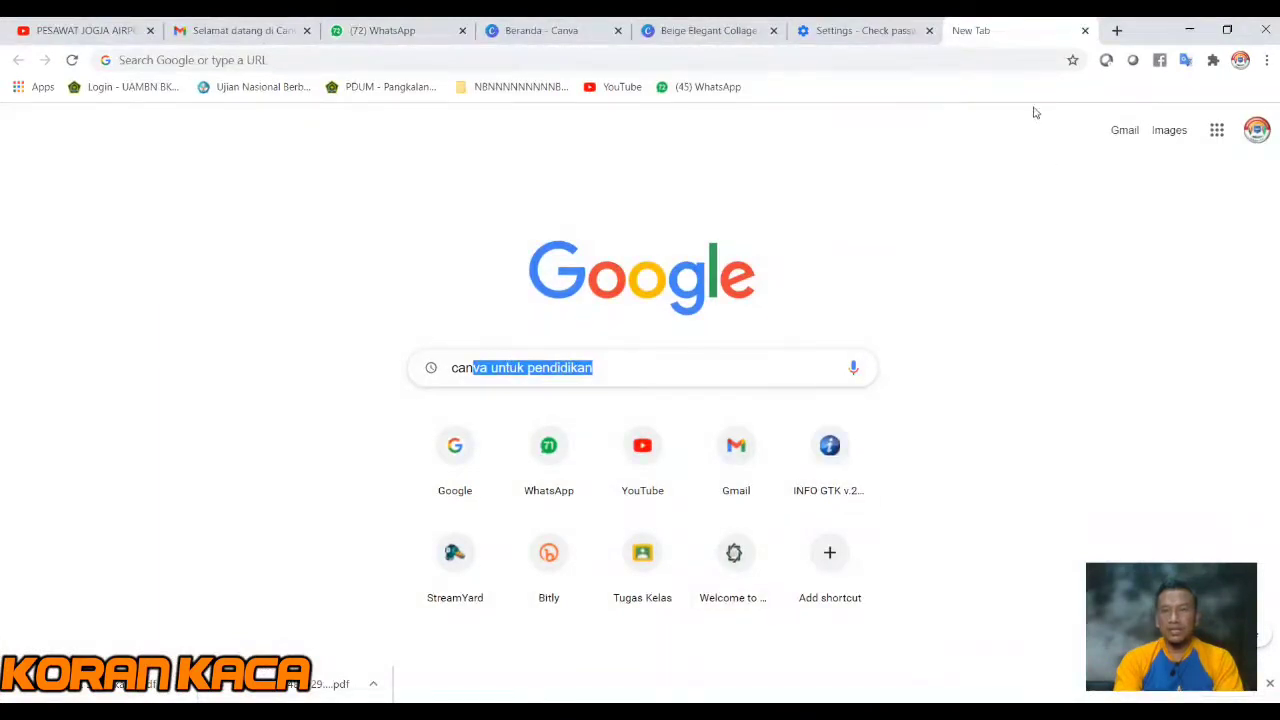
Step: Search Google for "canva untuk pendidikan" and open the Canva article on preparing remote classes with Canva untuk Pendidikan
left_click(643, 361)
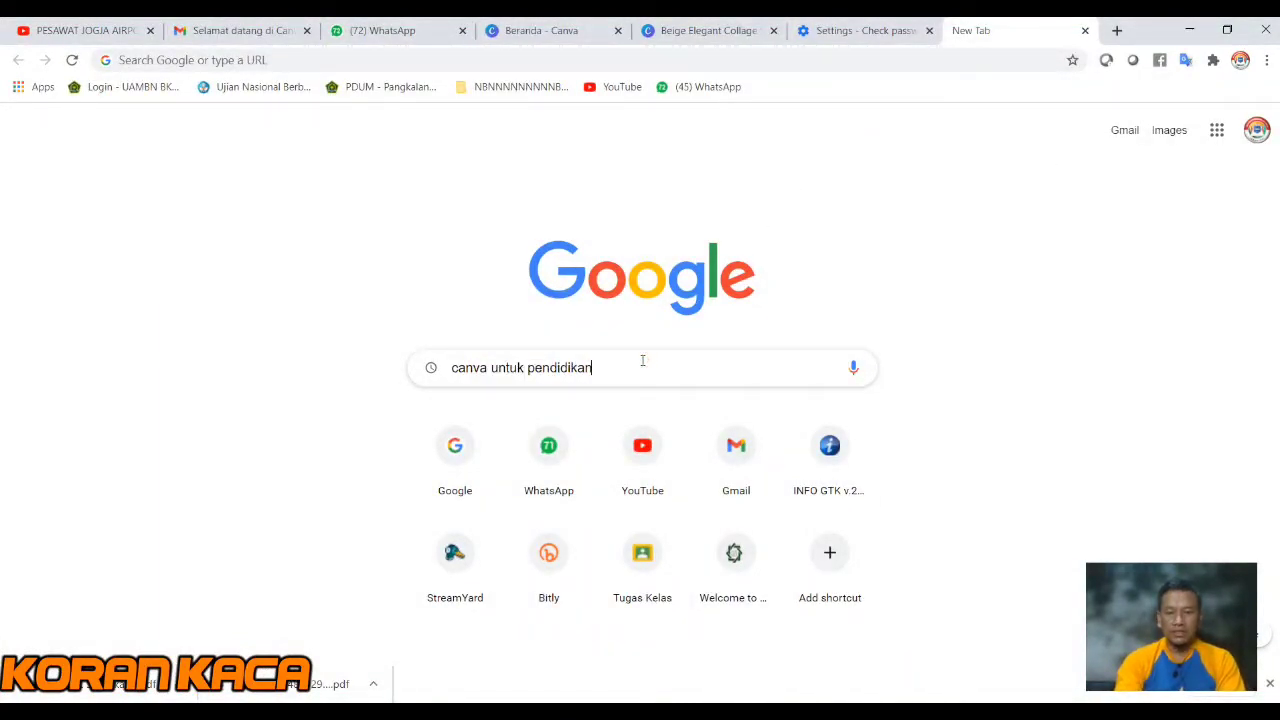
key("Return")
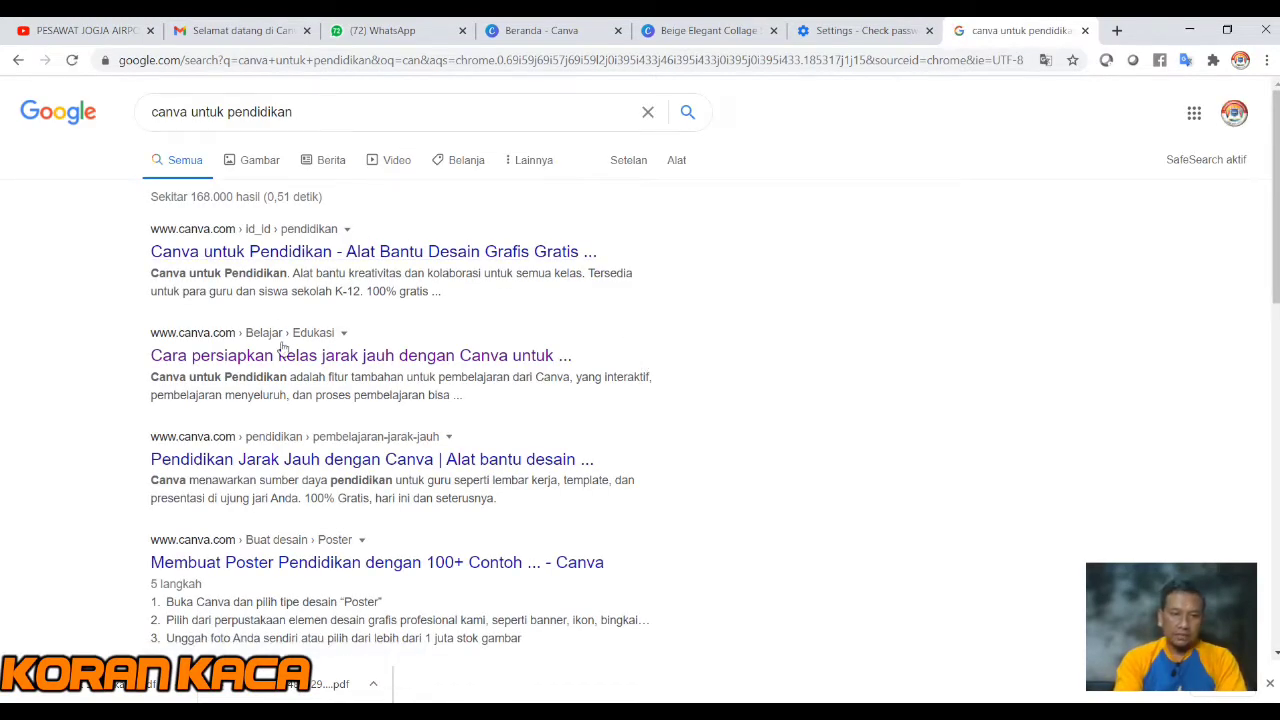
left_click(198, 356)
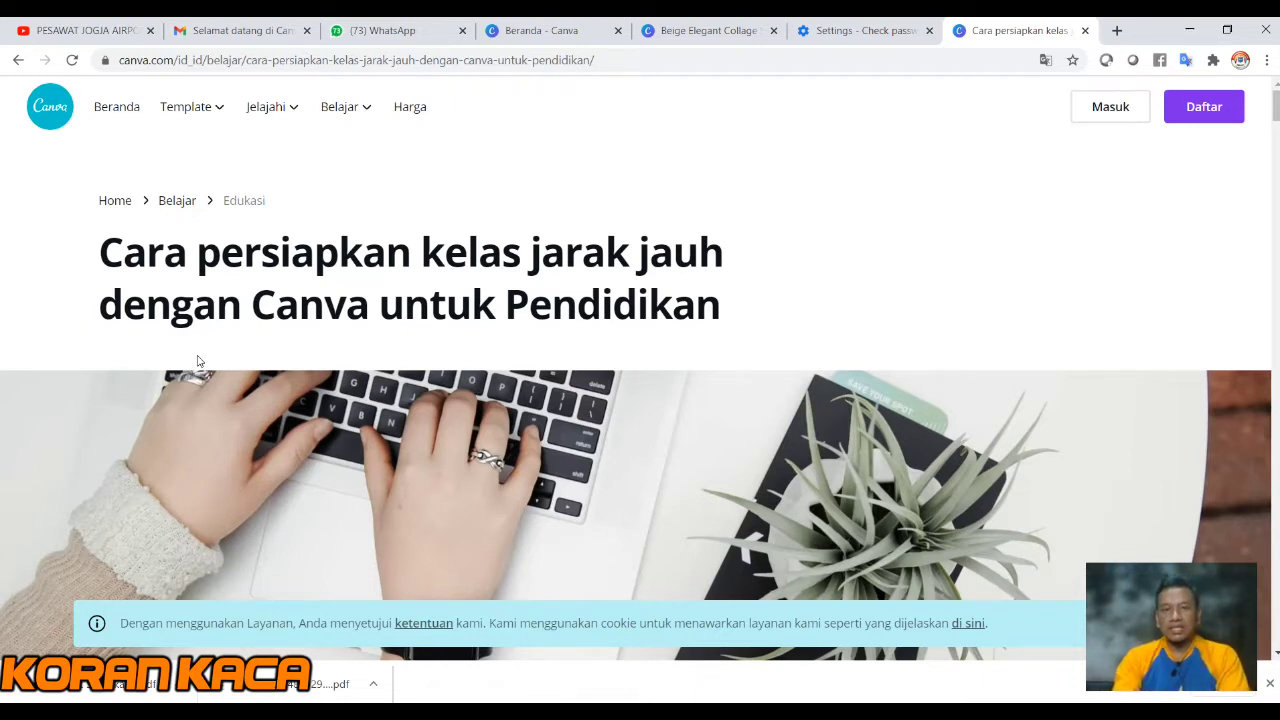
Step: Open the Canva for Education page through the "Canva untuk Pendidikan" link in the article's introduction
scroll(198, 361, "down", 5)
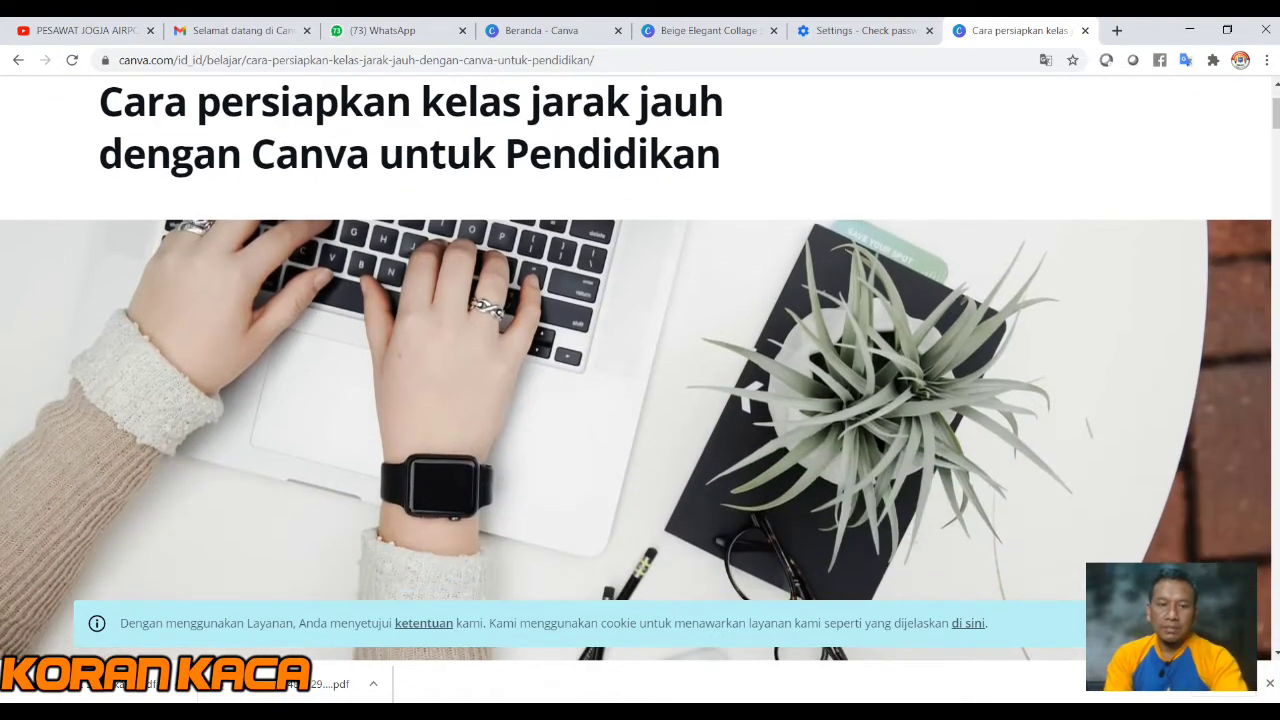
scroll(636, 369, "down", 3)
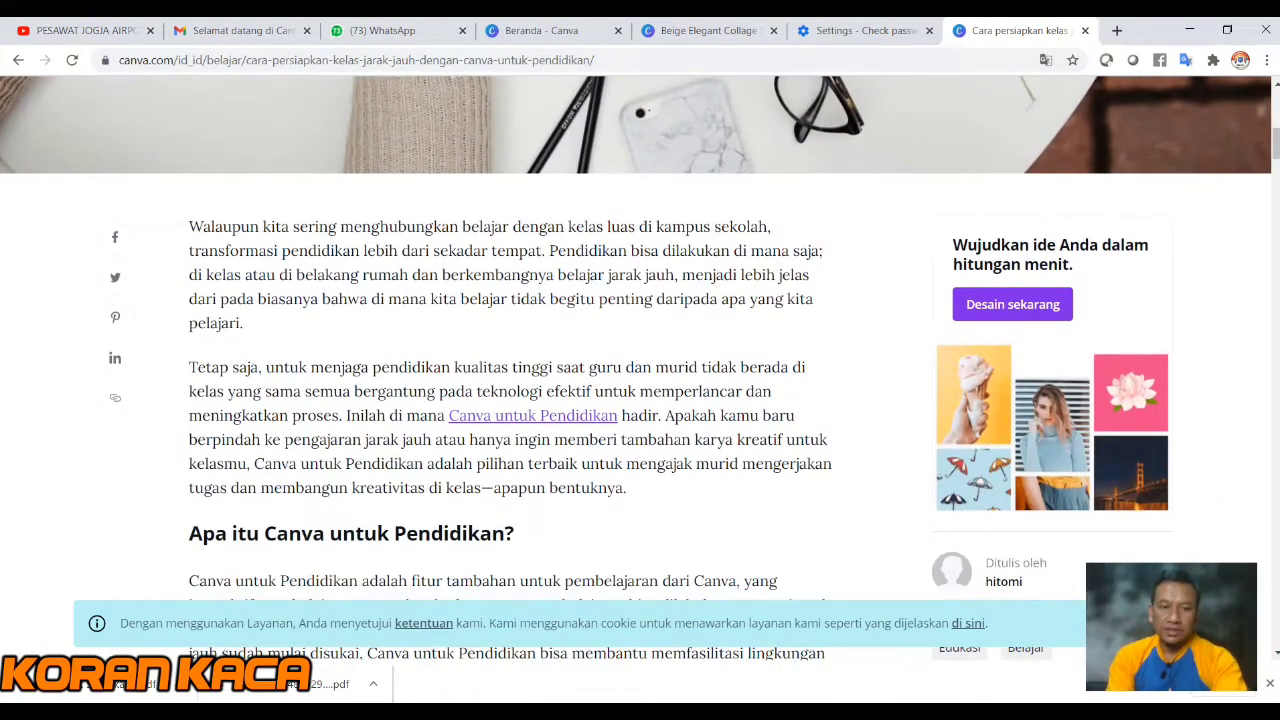
scroll(336, 342, "down", 1)
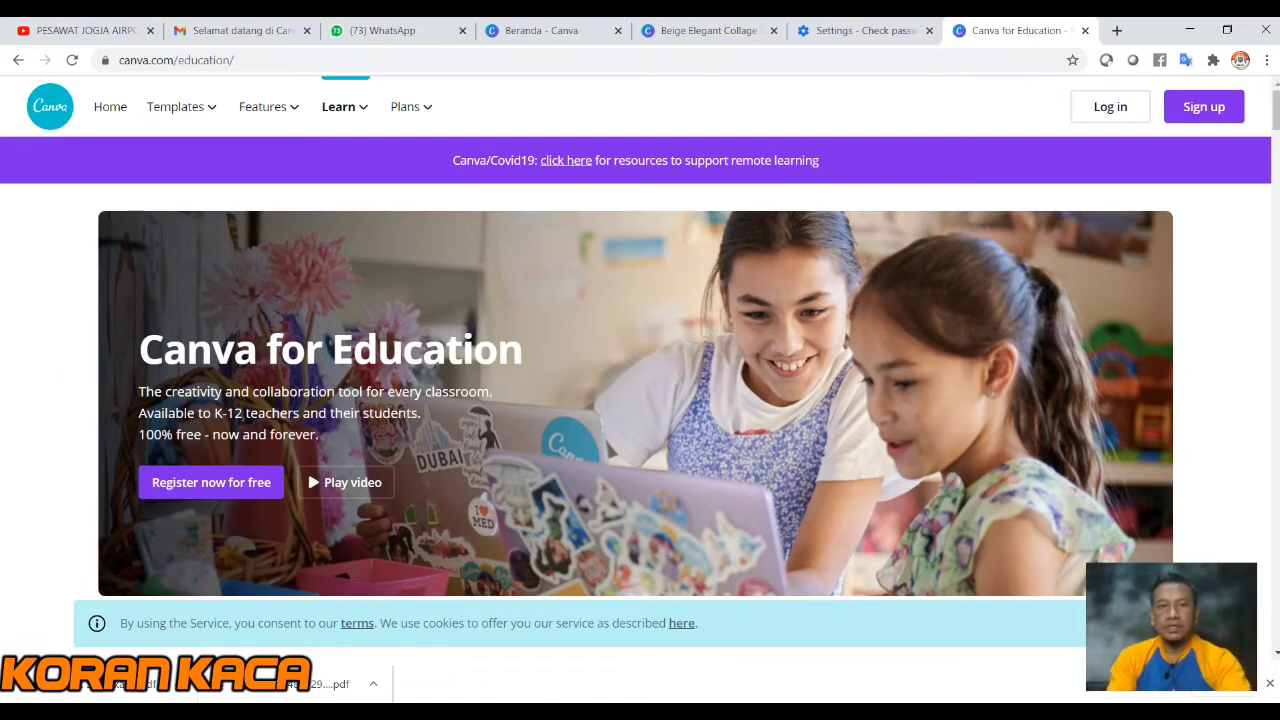
Step: Start the free Canva for Education registration and proceed to the page for applying for an education account
scroll(346, 267, "down", 2)
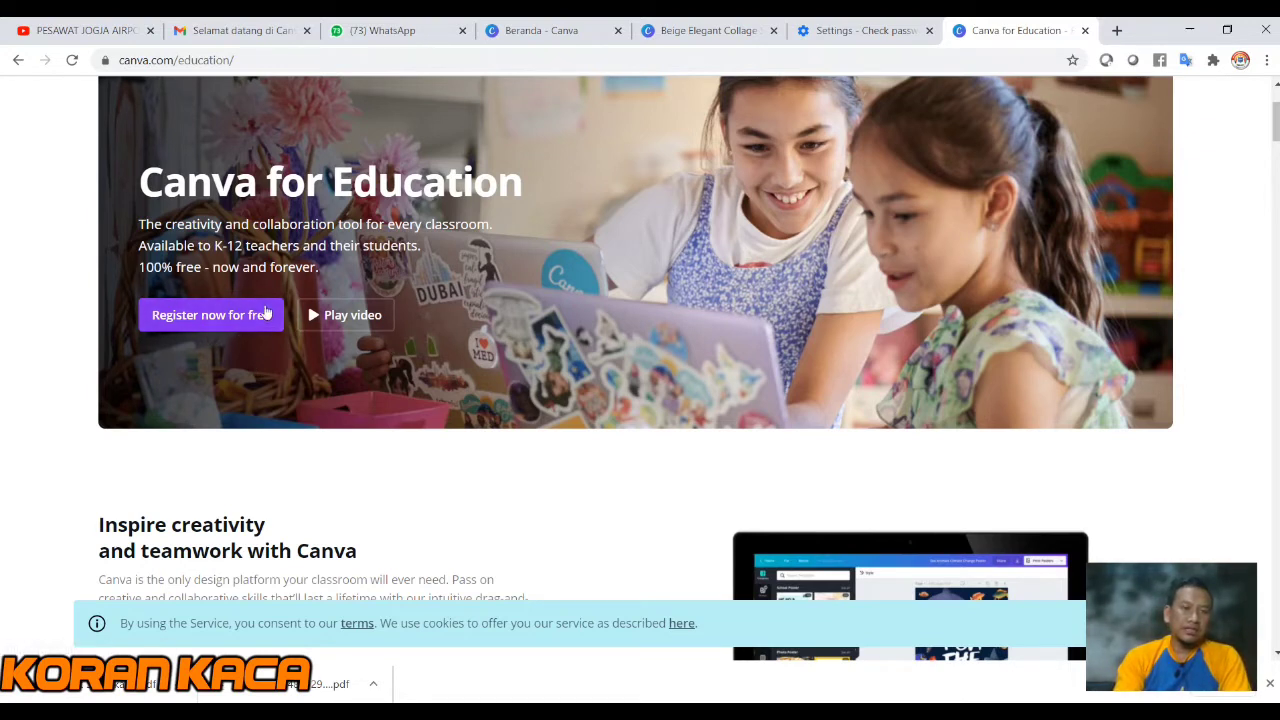
left_click(190, 319)
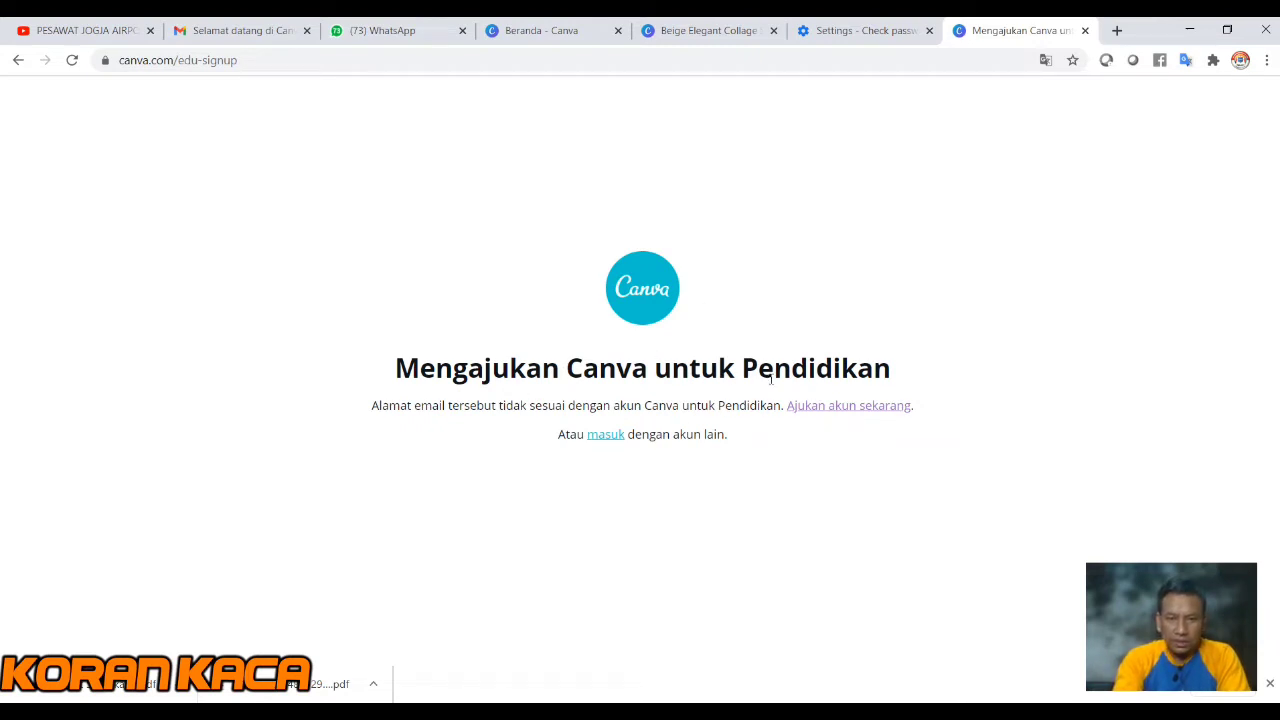
left_click(823, 407)
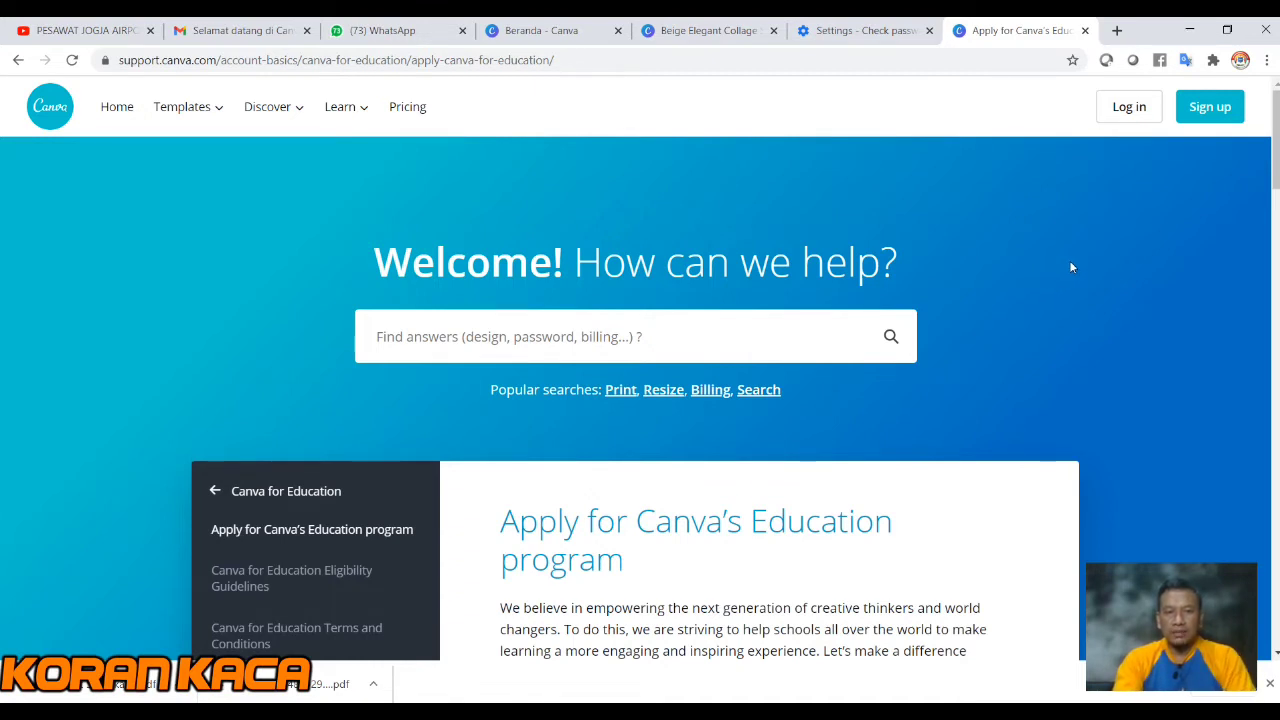
Step: Enter the applicant's first and last name in the Canva for Education application form
scroll(1136, 233, "down", 3)
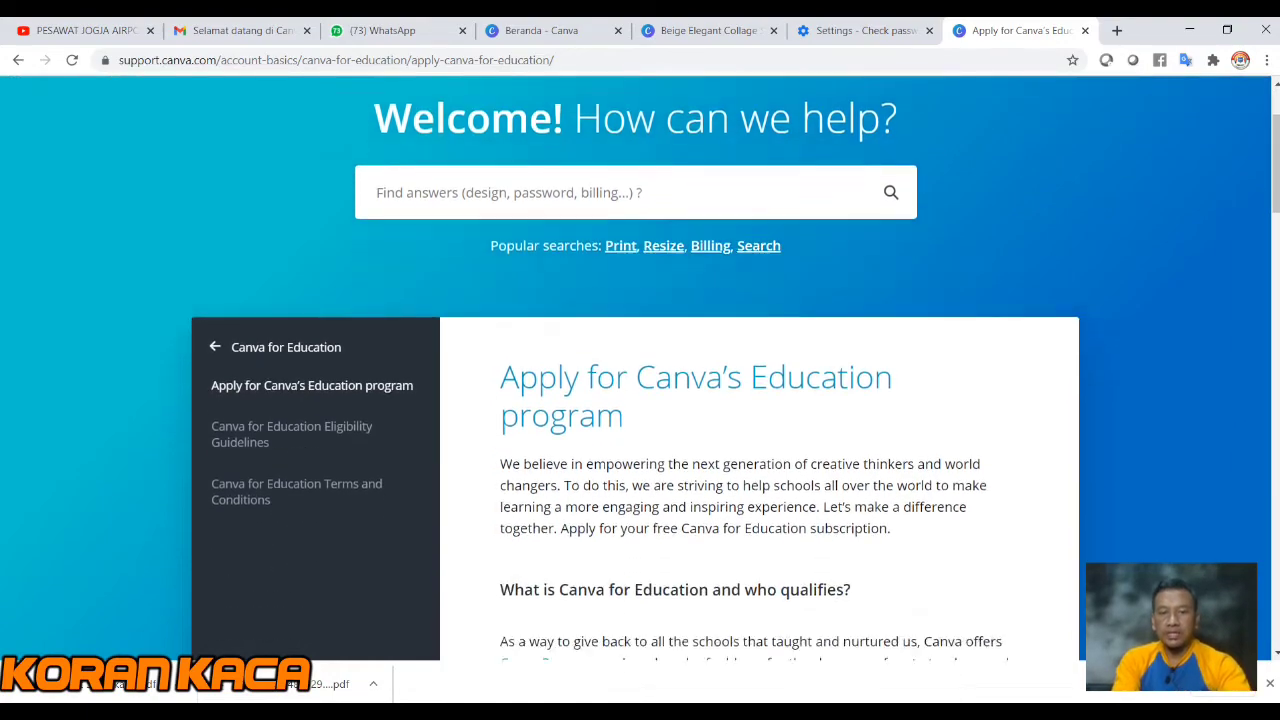
scroll(640, 400, "down", 3)
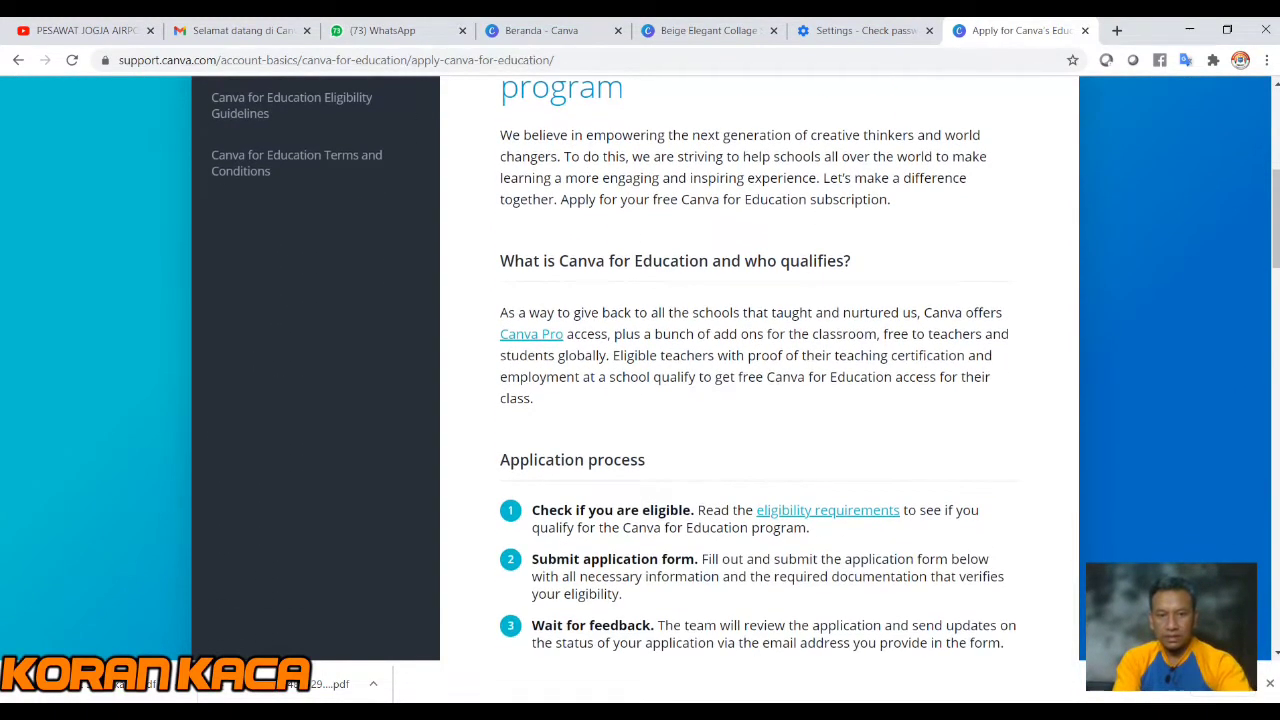
scroll(640, 400, "down", 1)
scroll(640, 400, "down", 4)
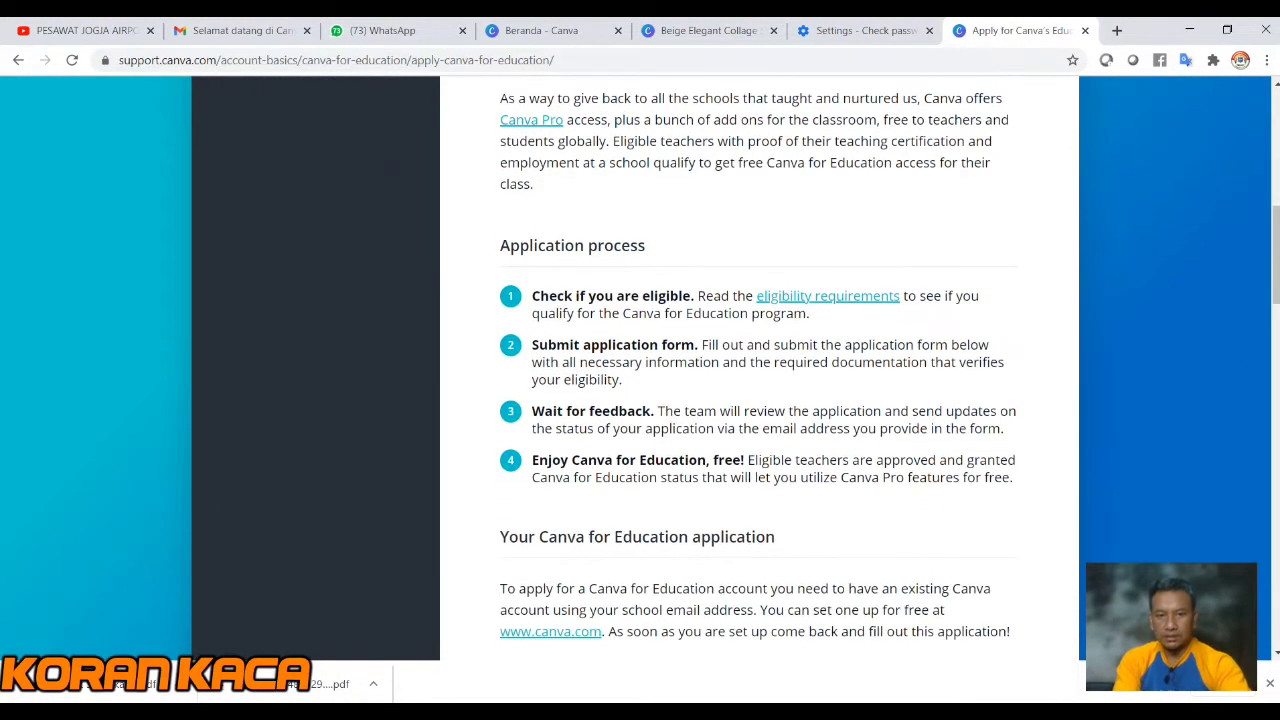
scroll(640, 400, "down", 4)
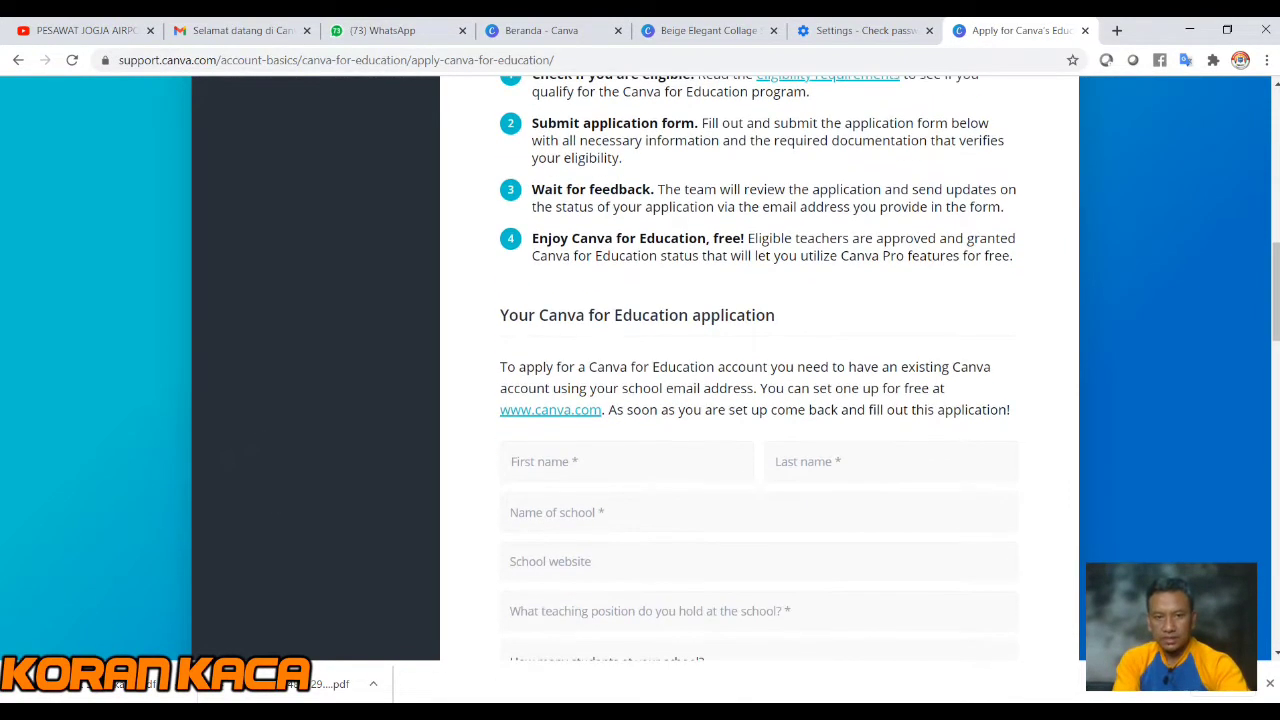
scroll(288, 436, "down", 2)
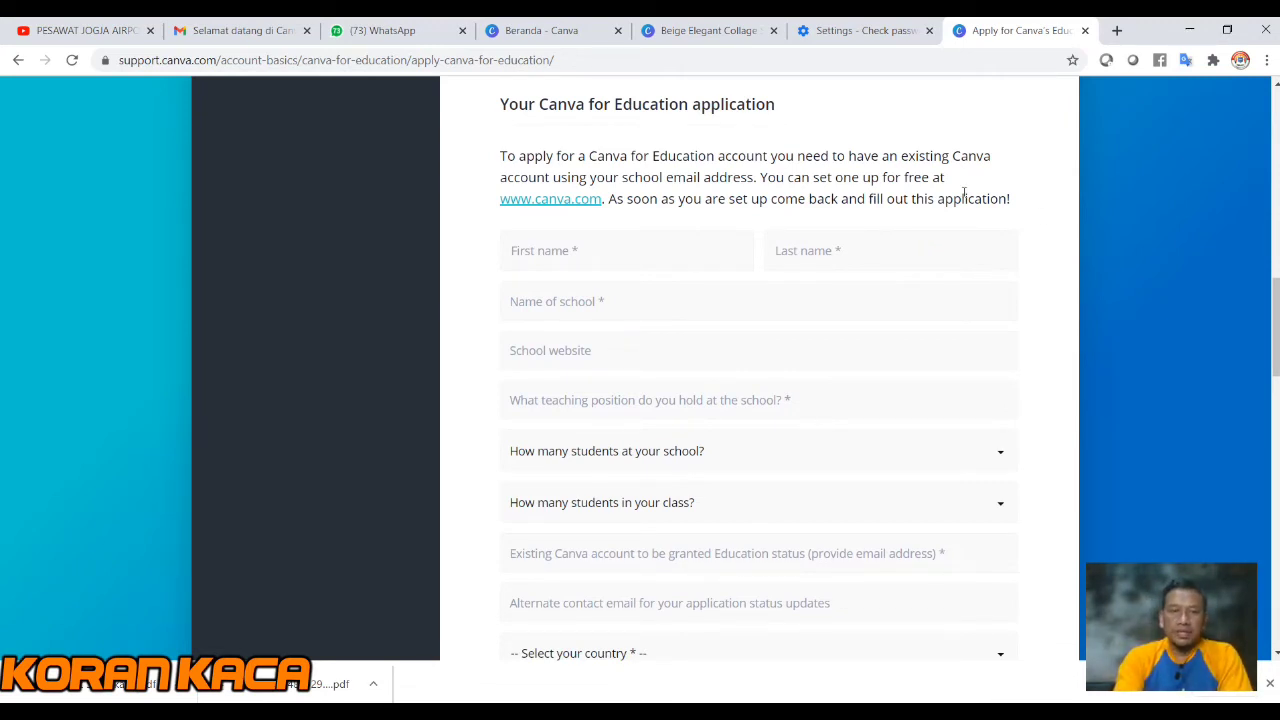
left_click(612, 259)
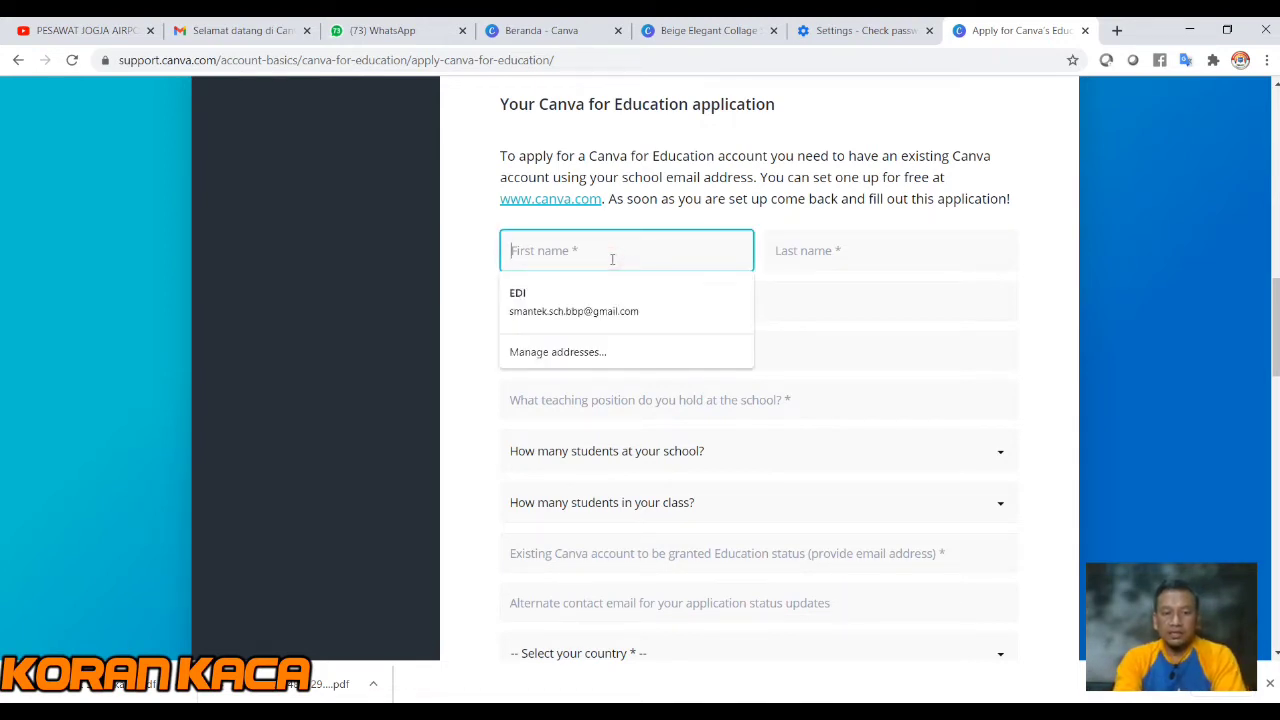
type("ed")
key("BackSpace")
key("BackSpace")
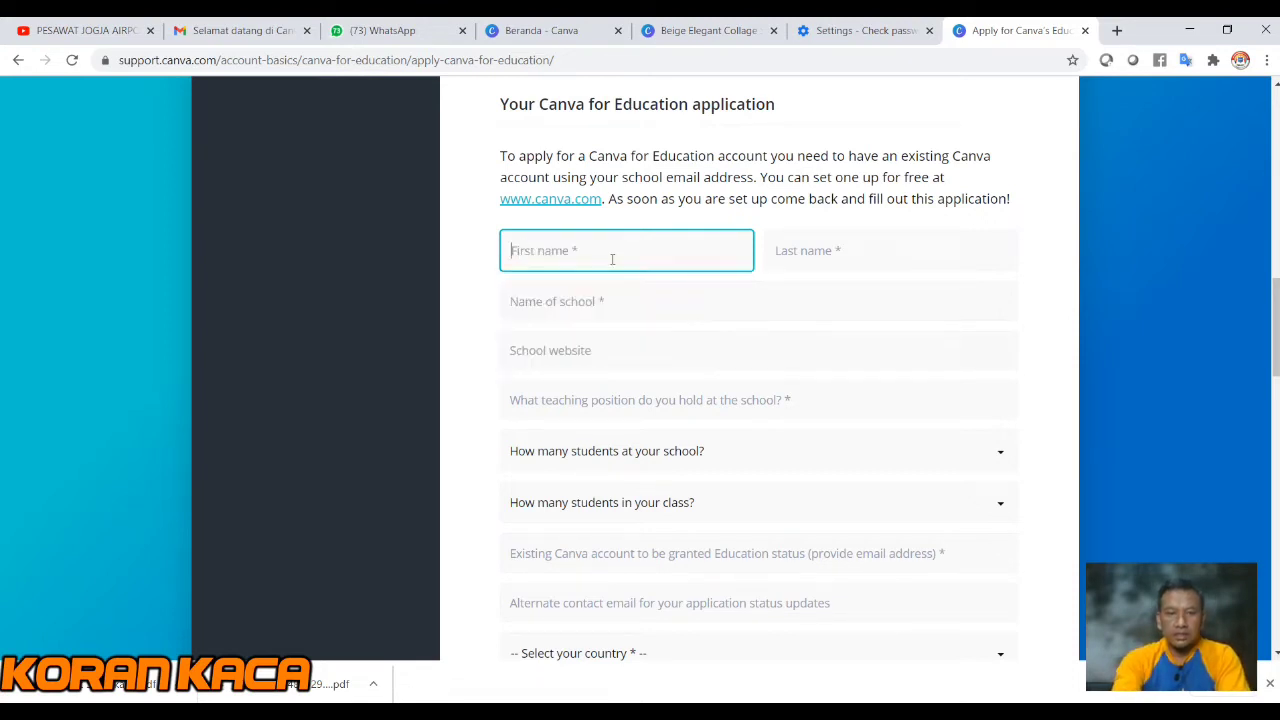
type("koran")
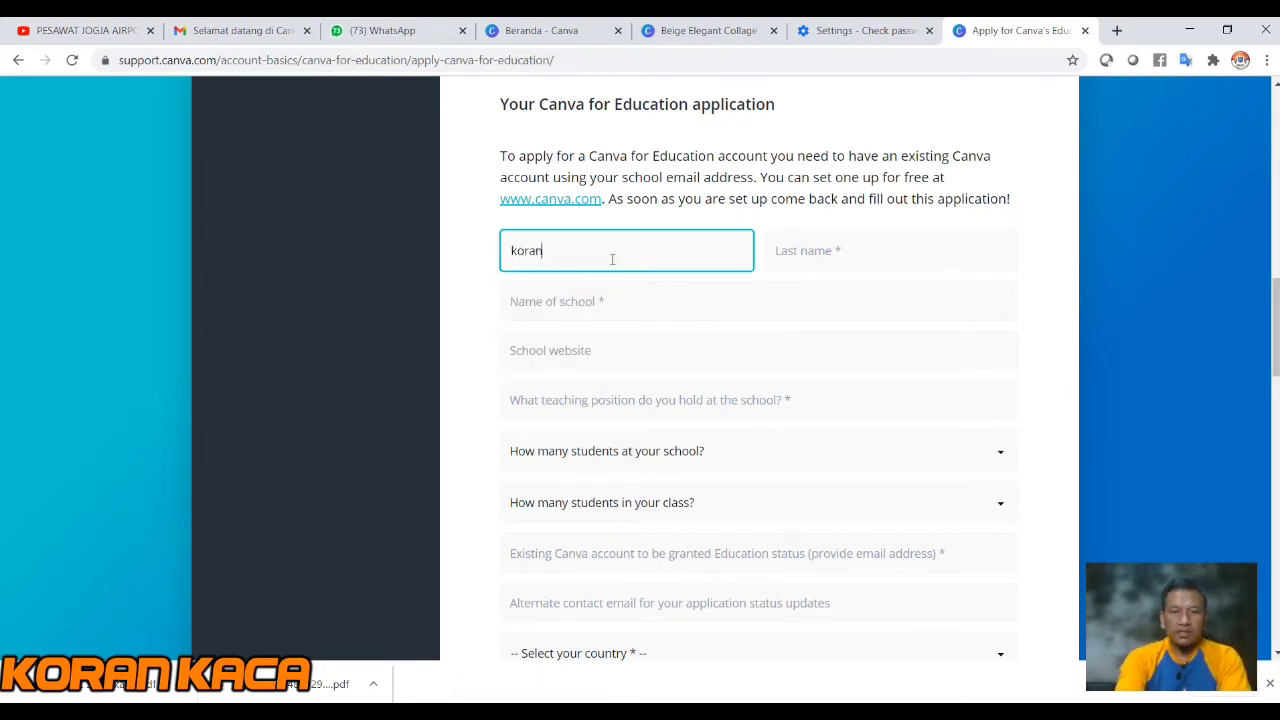
left_click(782, 250)
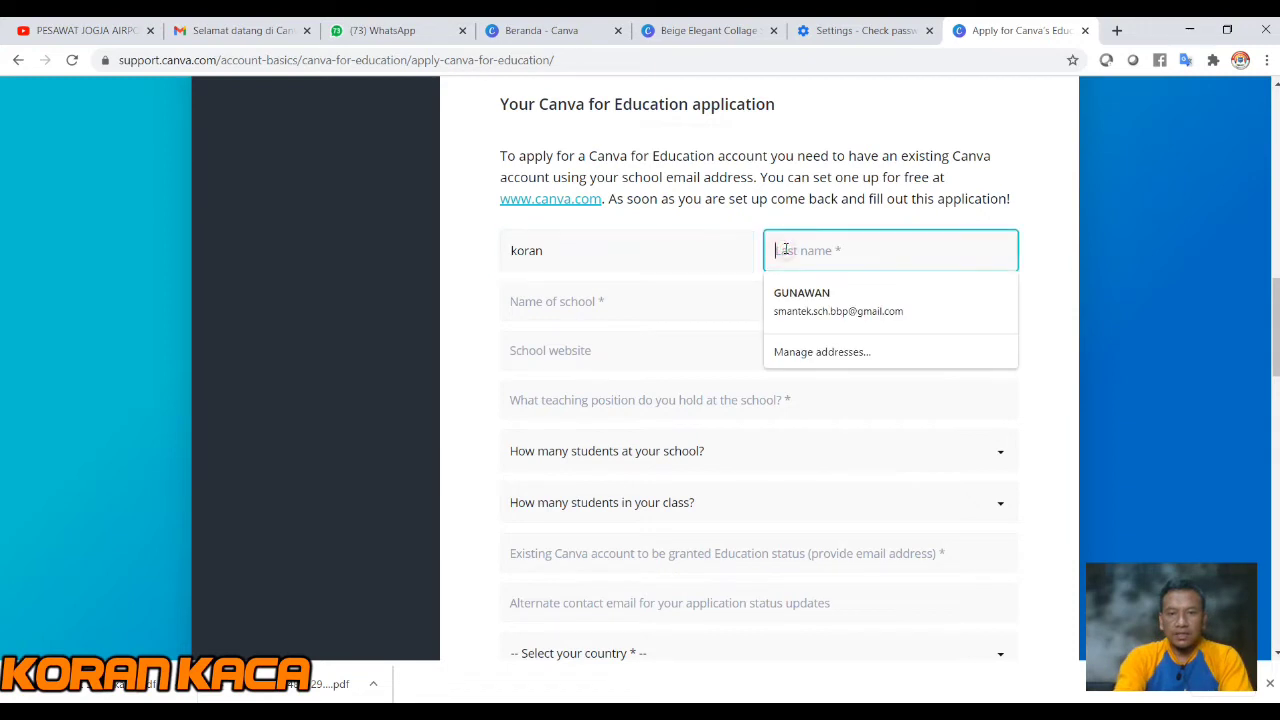
type("kaca")
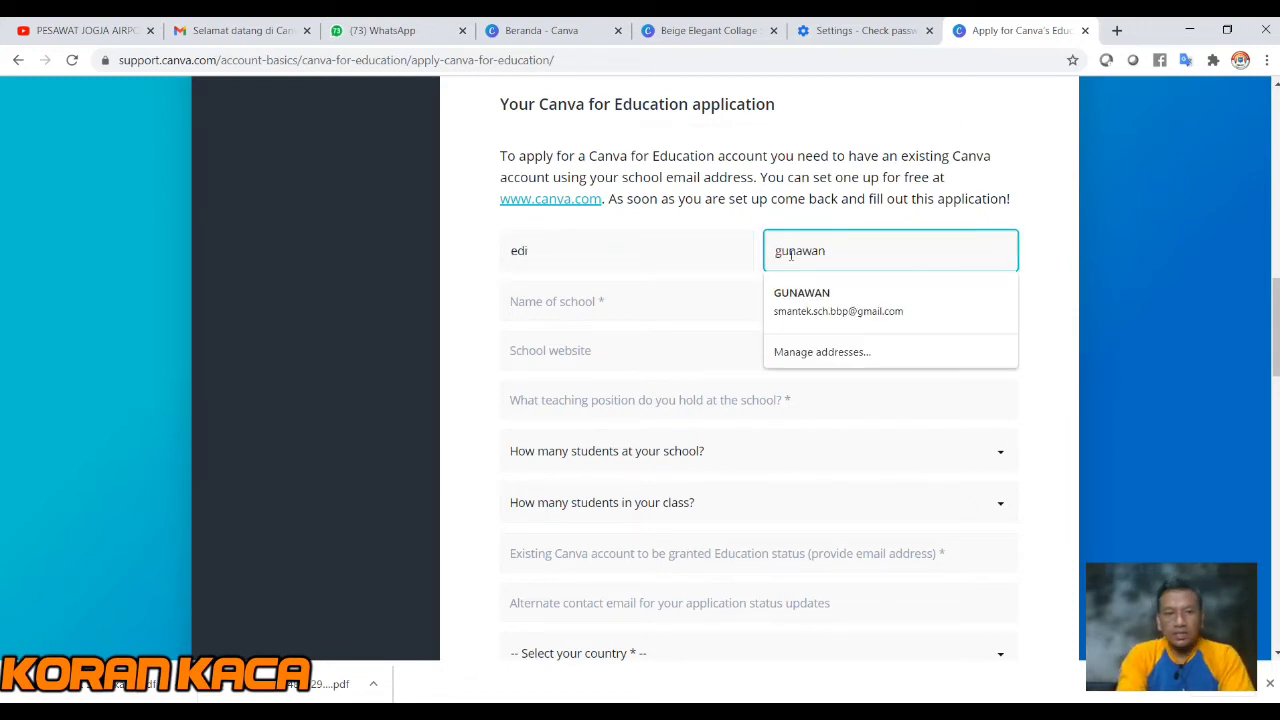
left_click(596, 303)
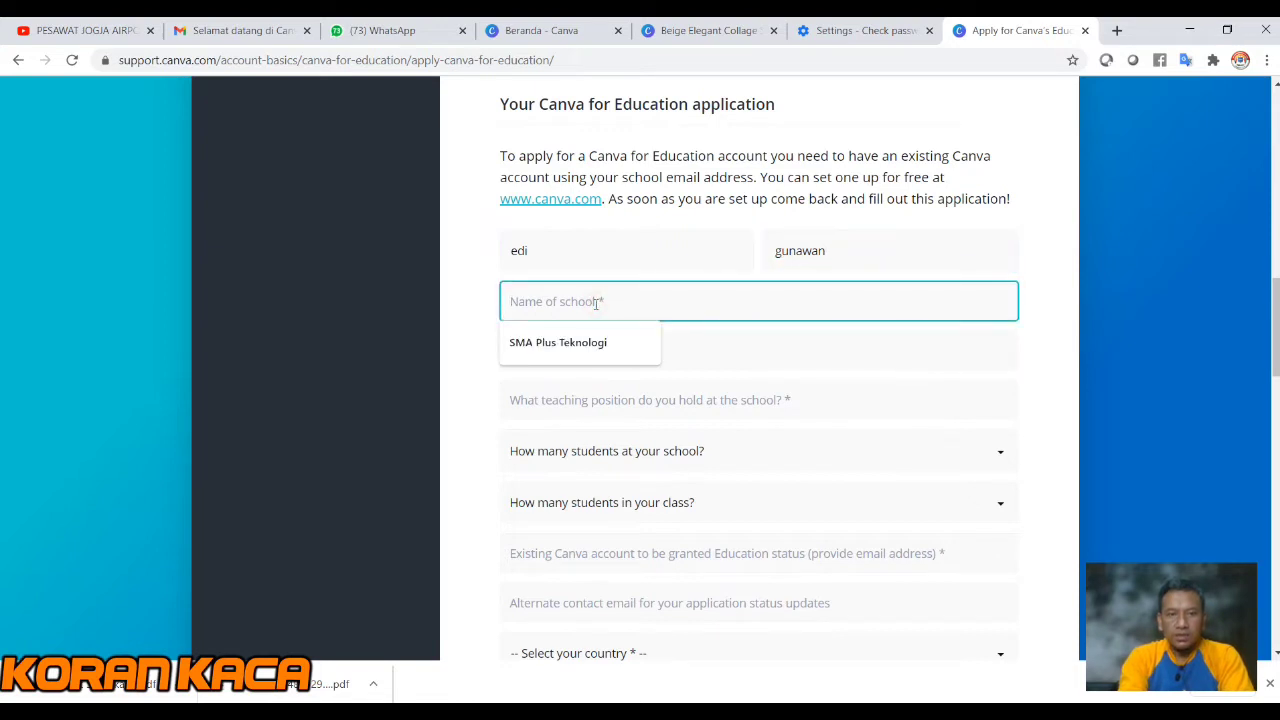
left_click(705, 352)
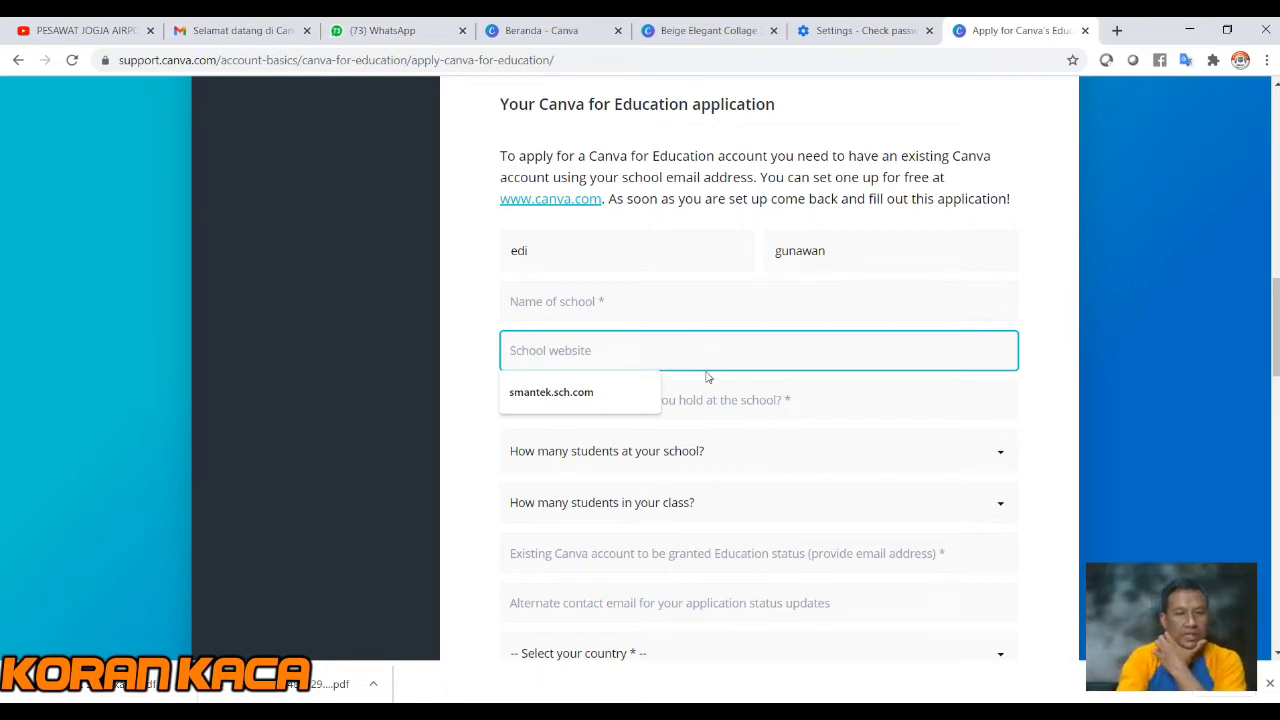
left_click(712, 396)
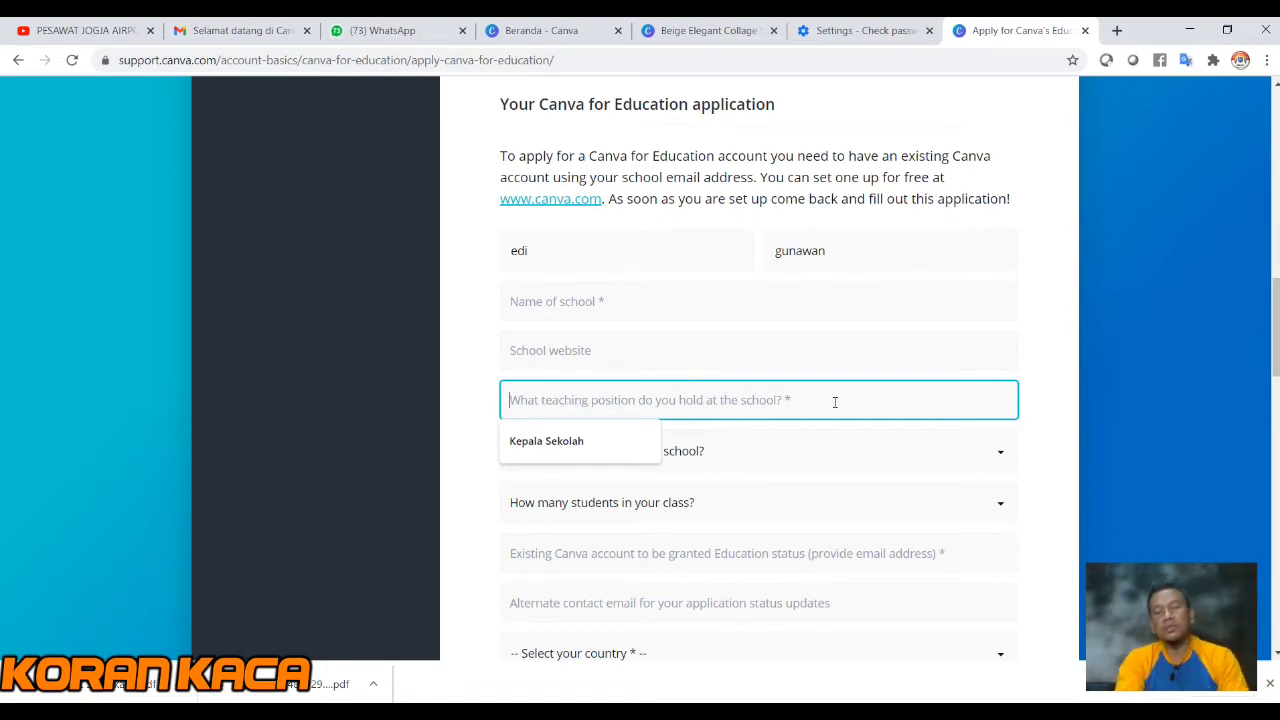
Step: Set the number of students at the school to 100 - 499 and in the class to 20 - 30
left_click(775, 450)
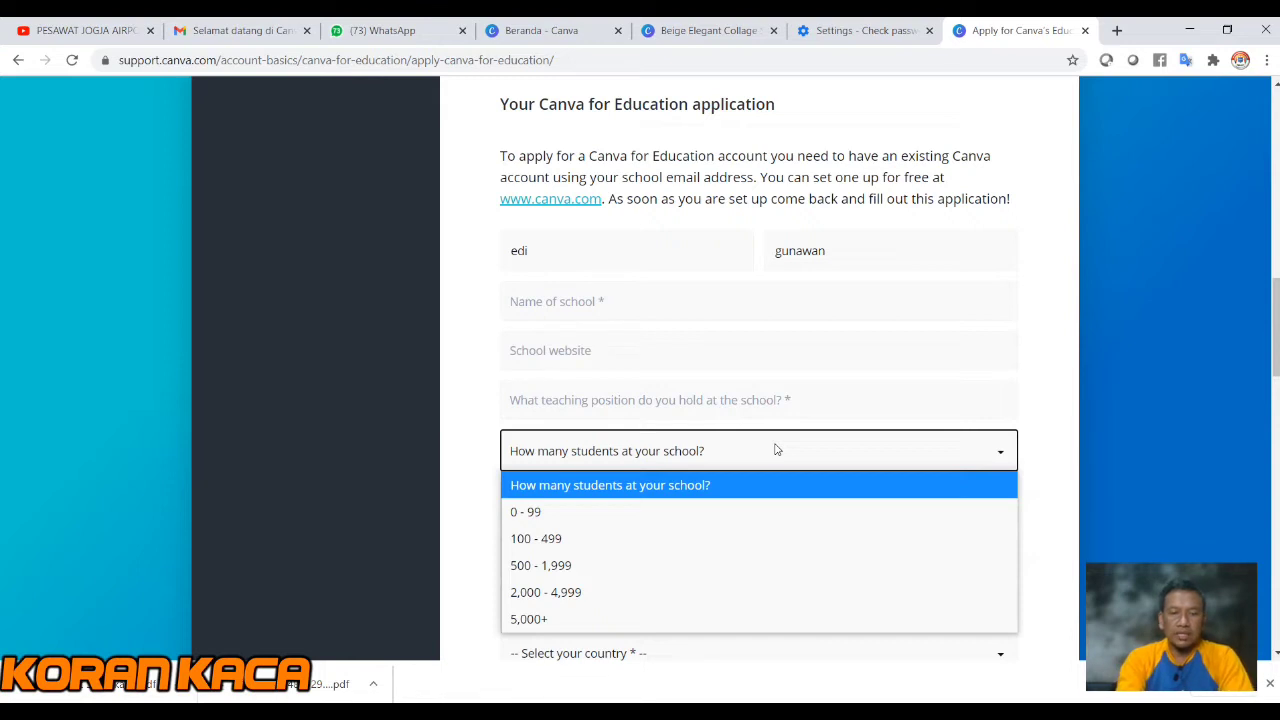
left_click(613, 545)
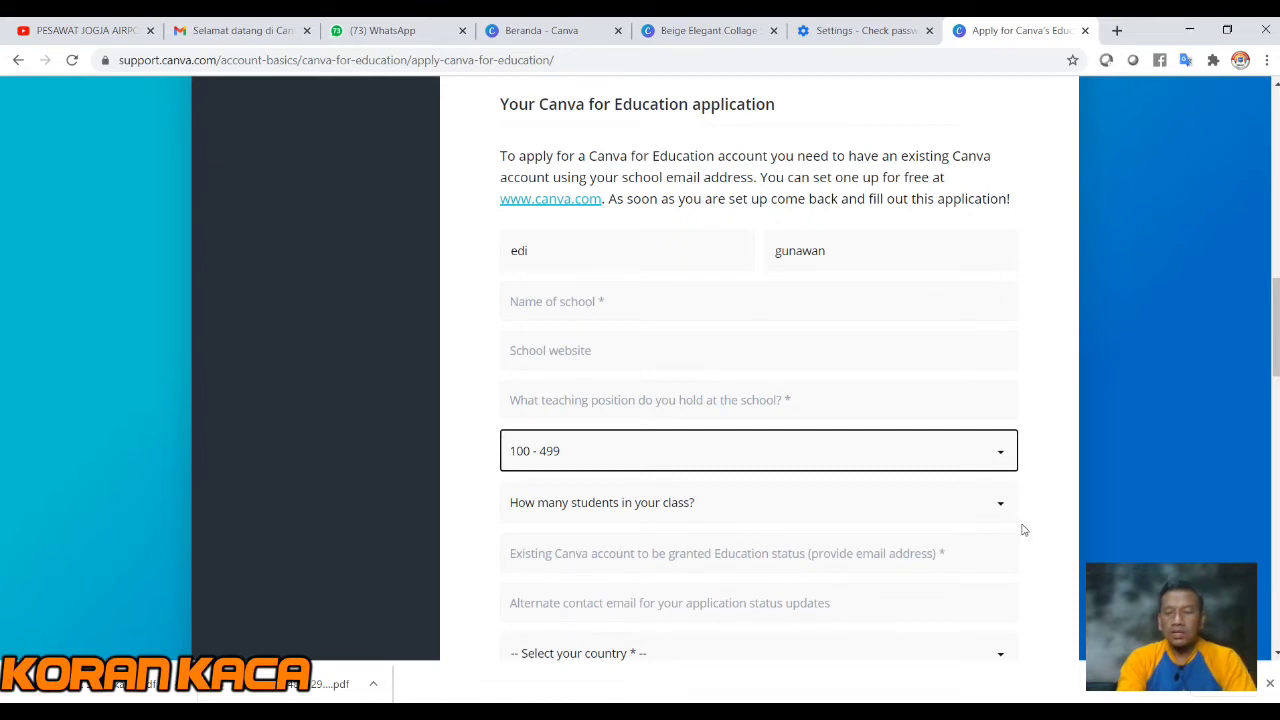
left_click(998, 505)
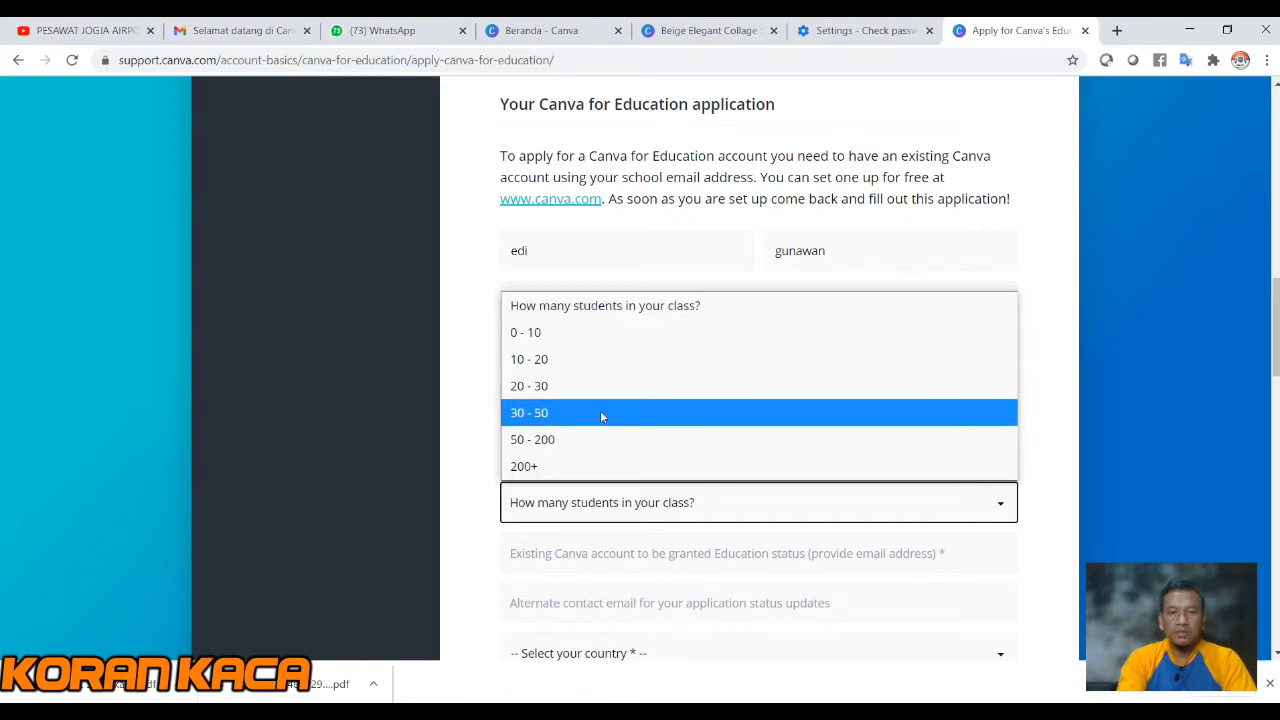
left_click(516, 387)
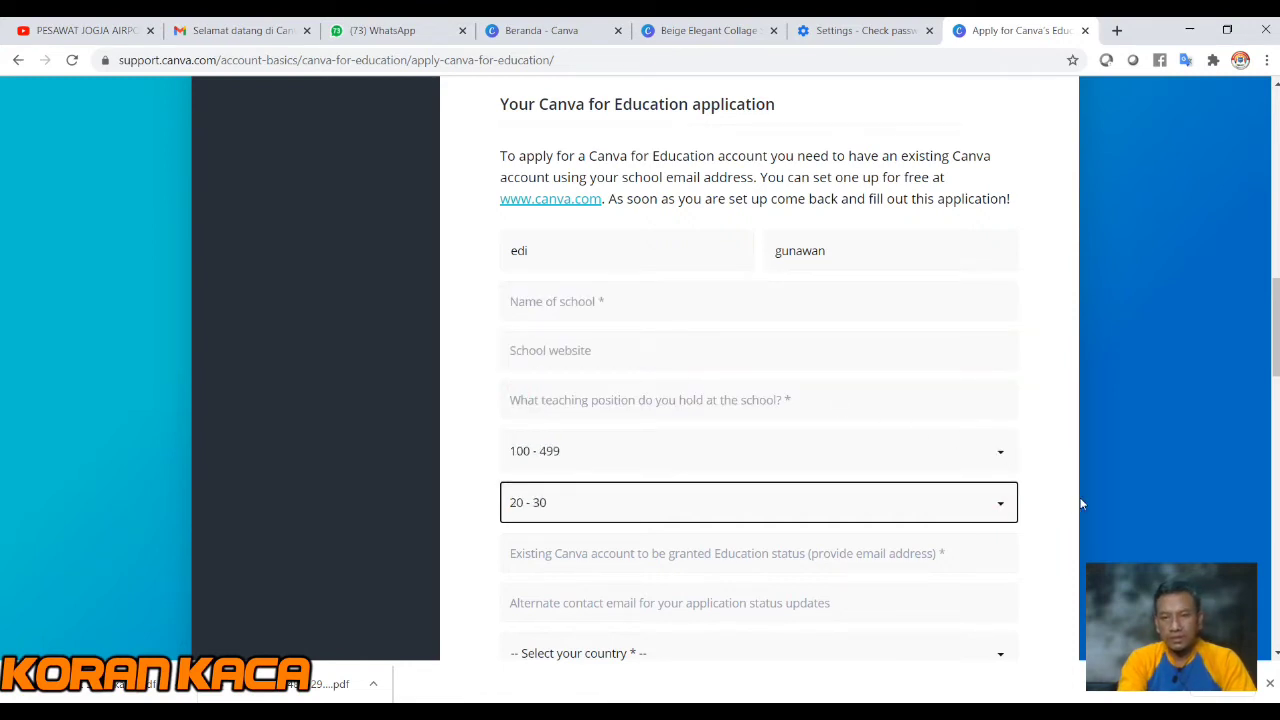
Step: Paste the applicant's school e-mail address as the existing Canva account to be granted Education status
scroll(1058, 515, "down", 3)
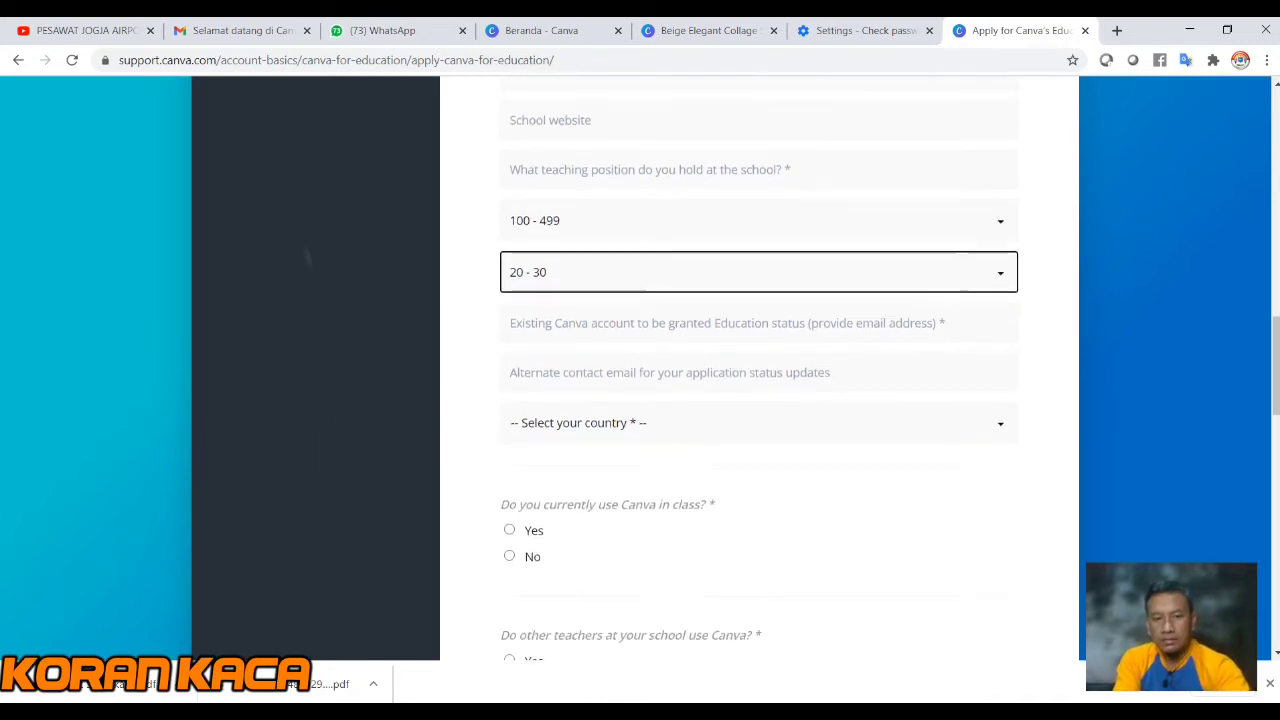
scroll(990, 460, "down", 1)
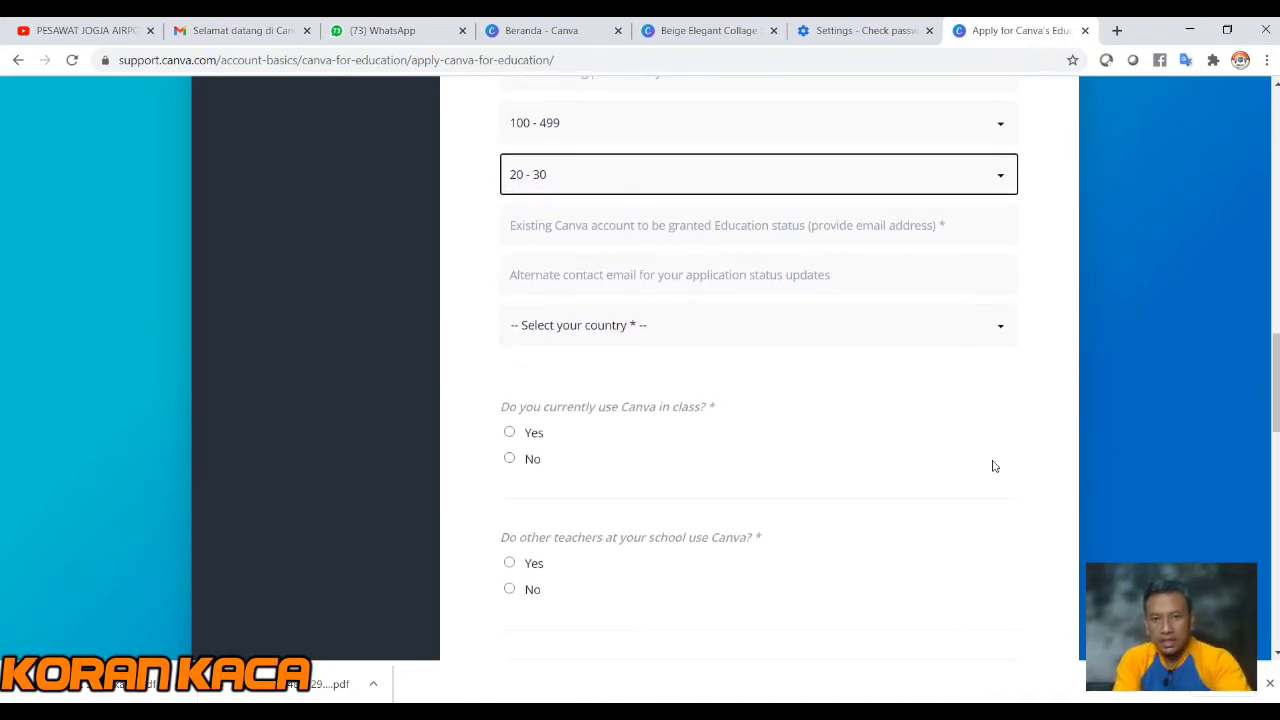
left_click(681, 235)
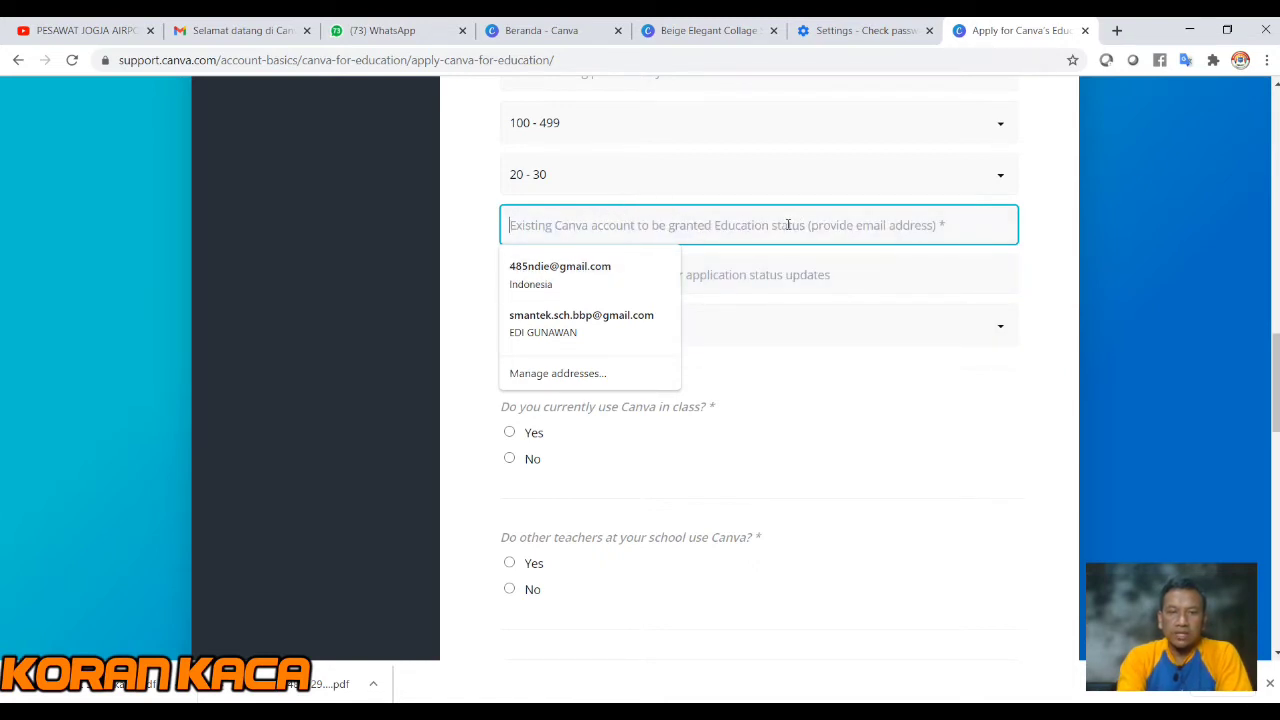
key("ctrl+v")
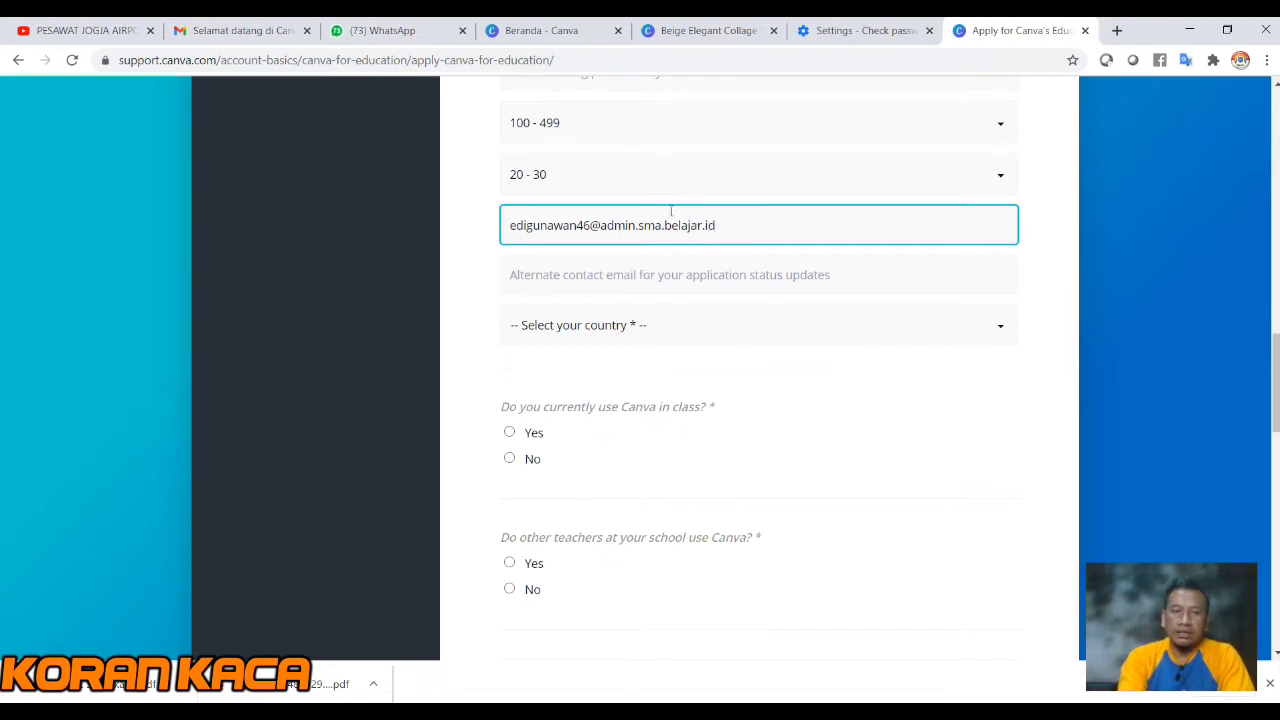
left_click(675, 274)
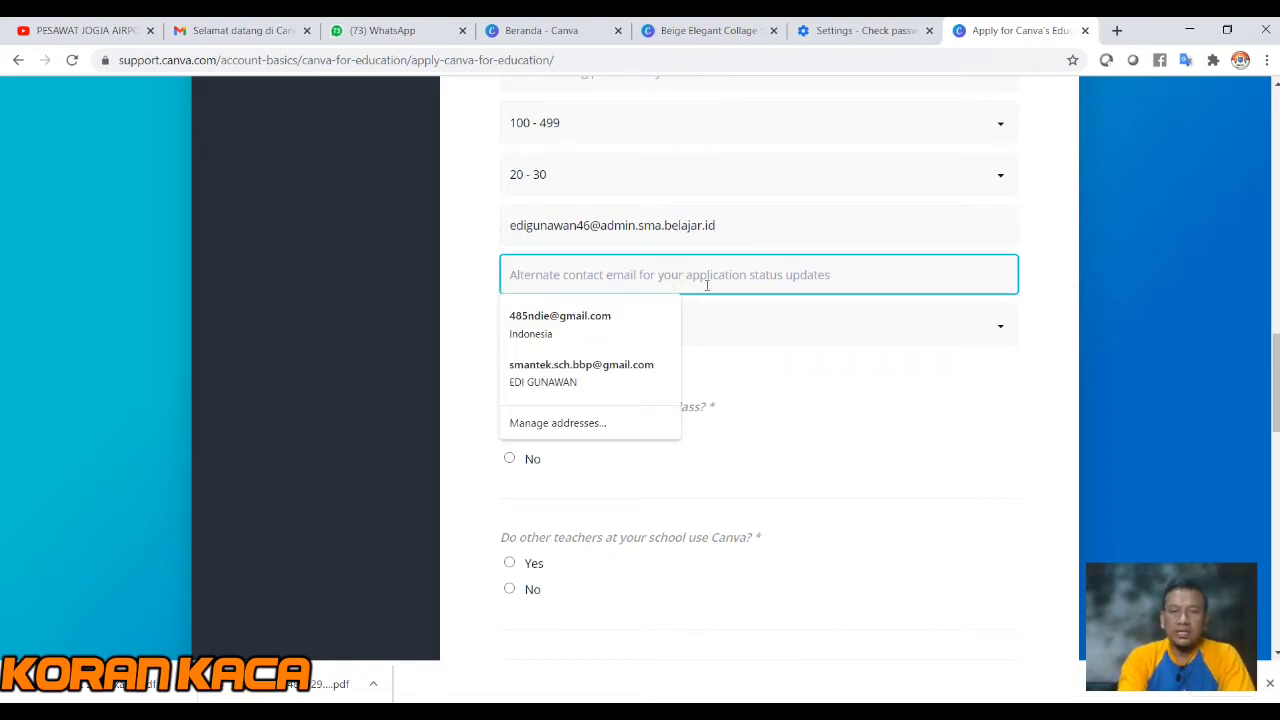
left_click(741, 315)
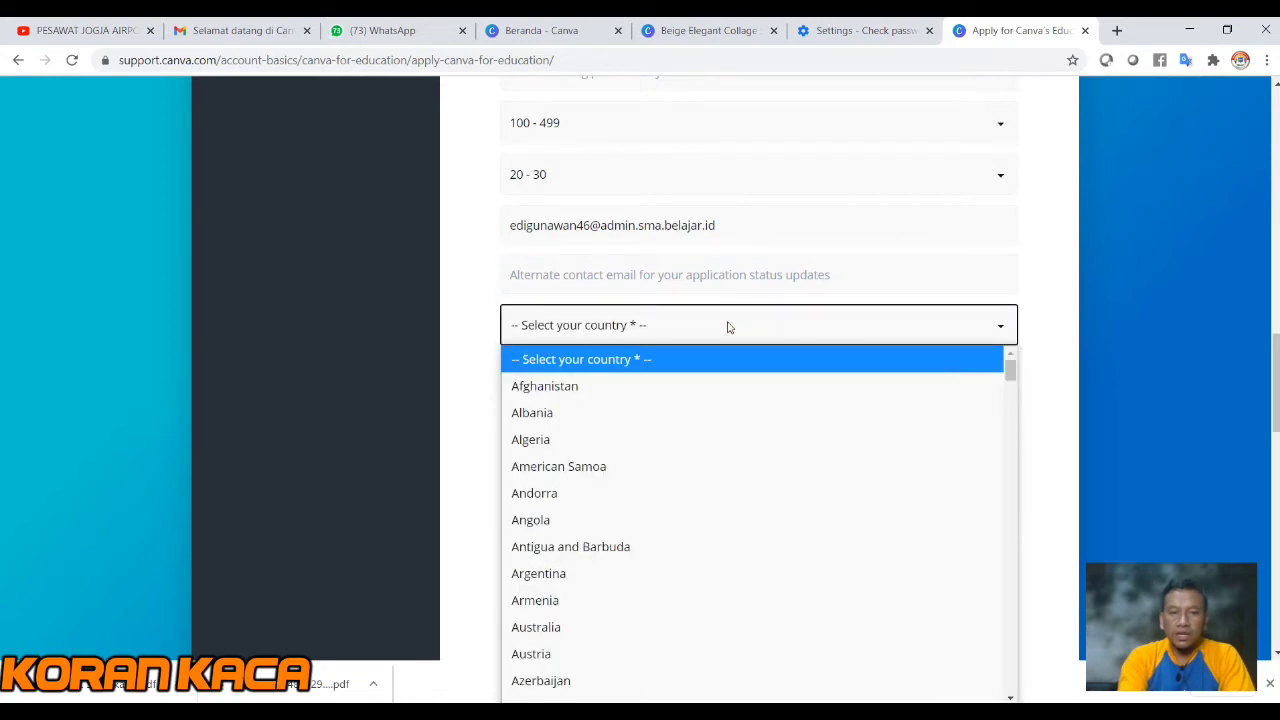
left_click(1045, 328)
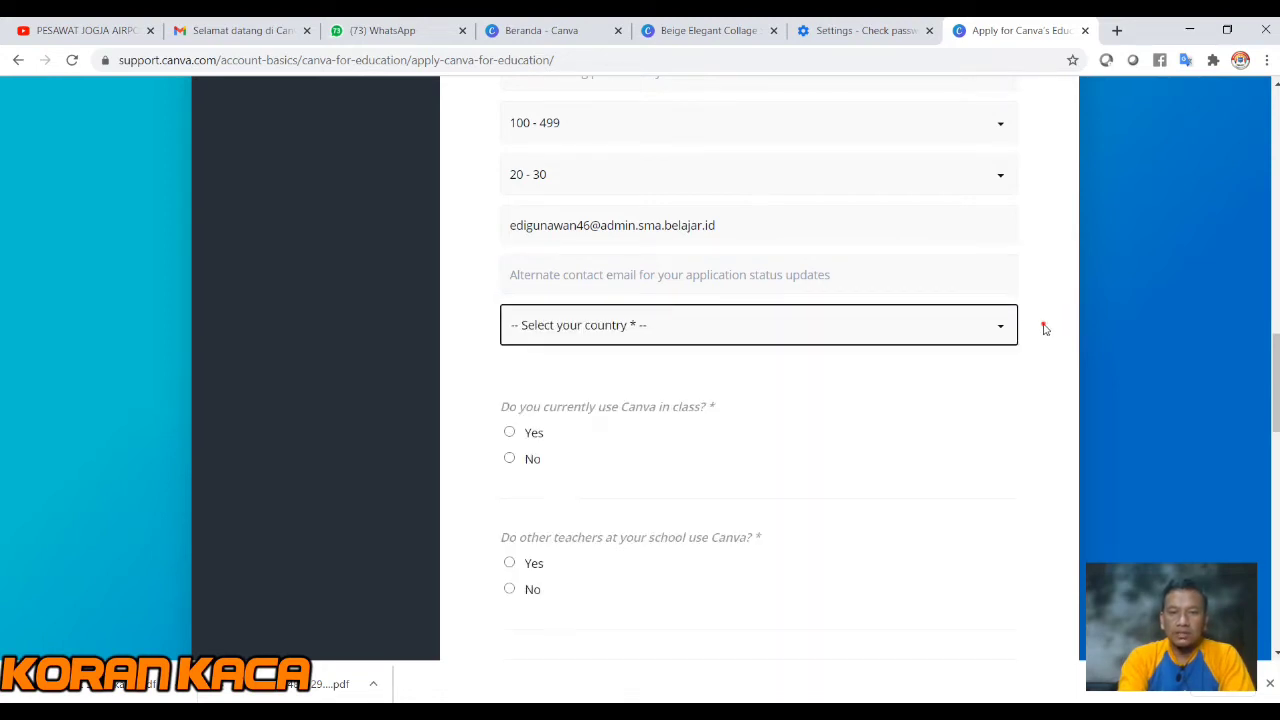
left_click(1001, 330)
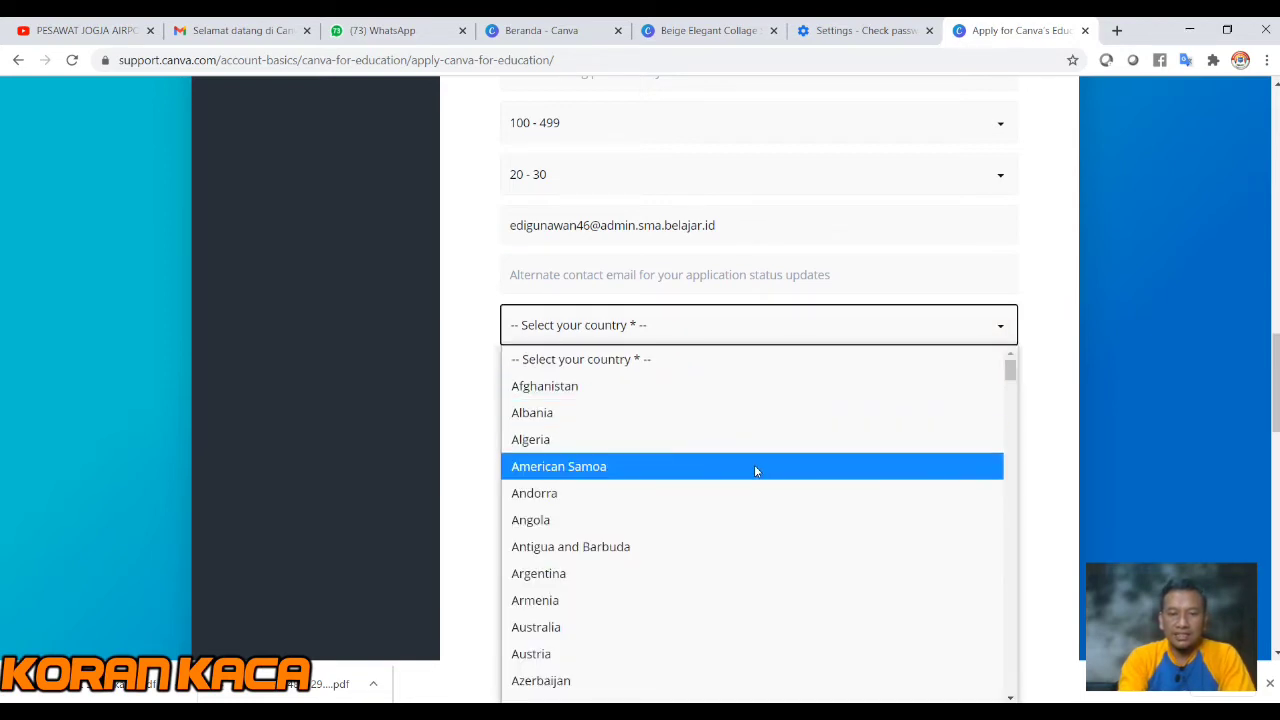
left_click(830, 331)
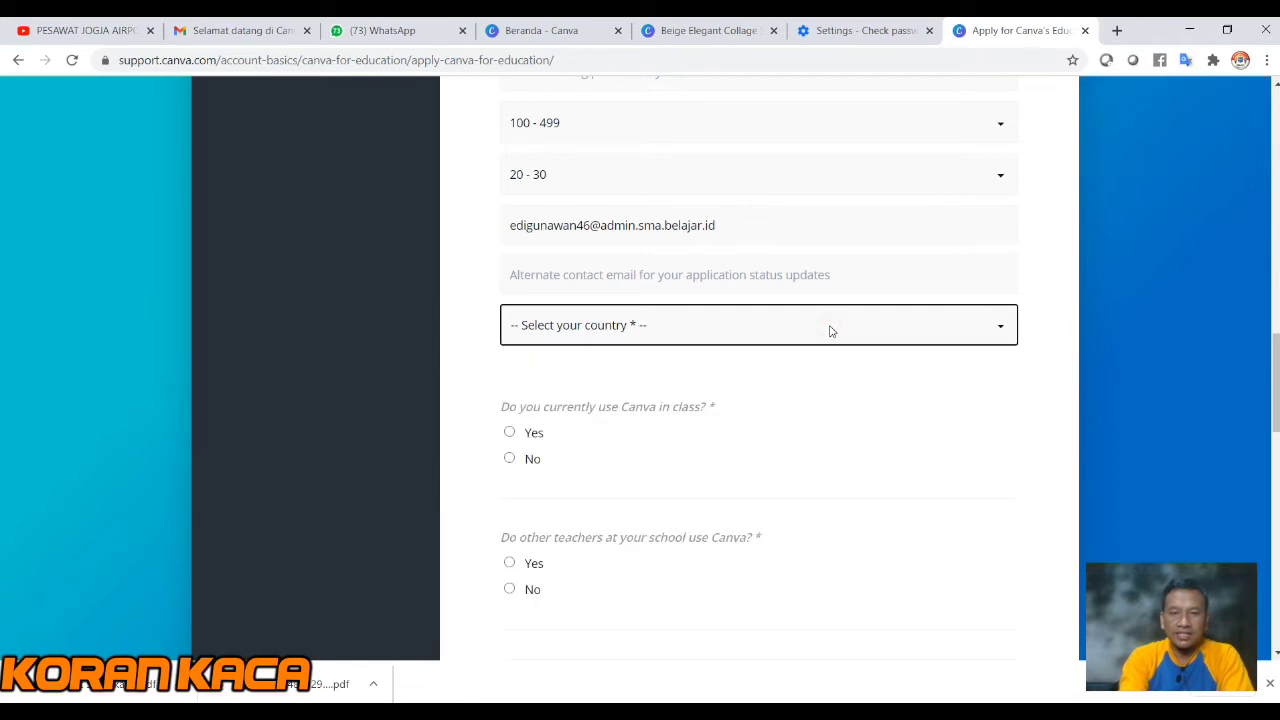
Step: Set the country to Indonesia and answer Yes to both questions about using Canva in class and other teachers using it
left_click(1001, 333)
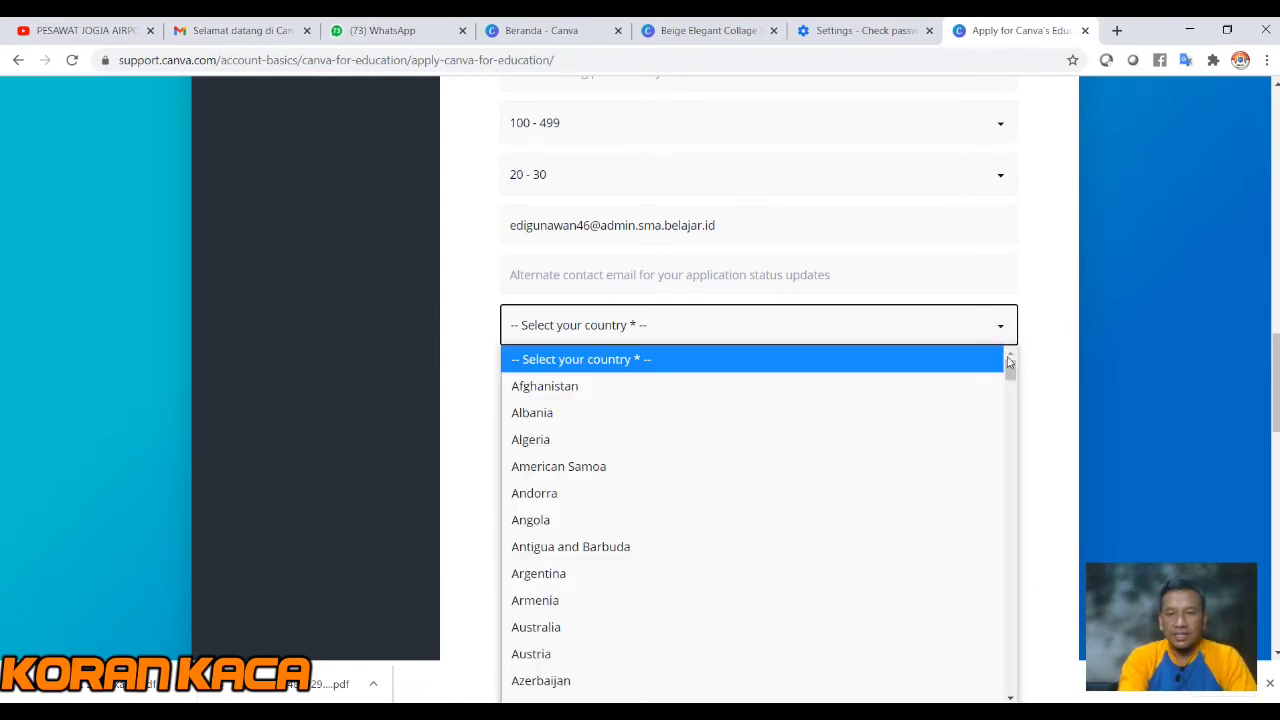
left_click_drag(1011, 372, 1013, 508)
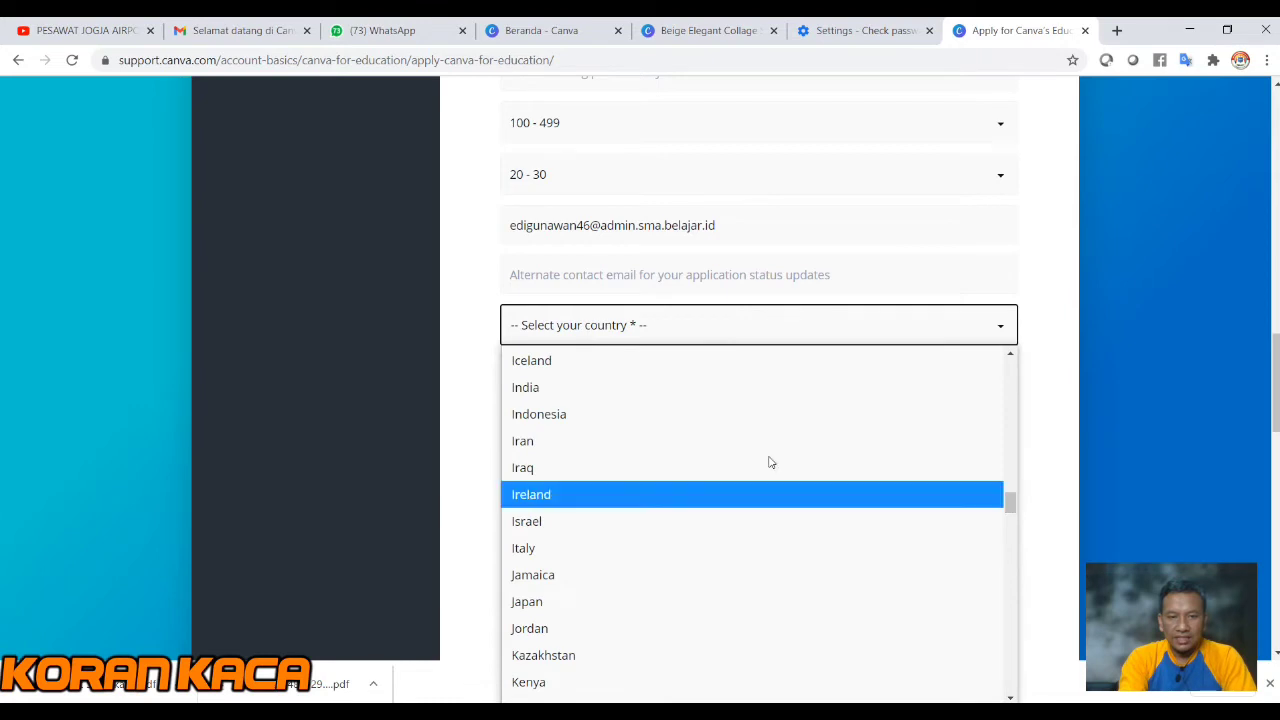
left_click(561, 414)
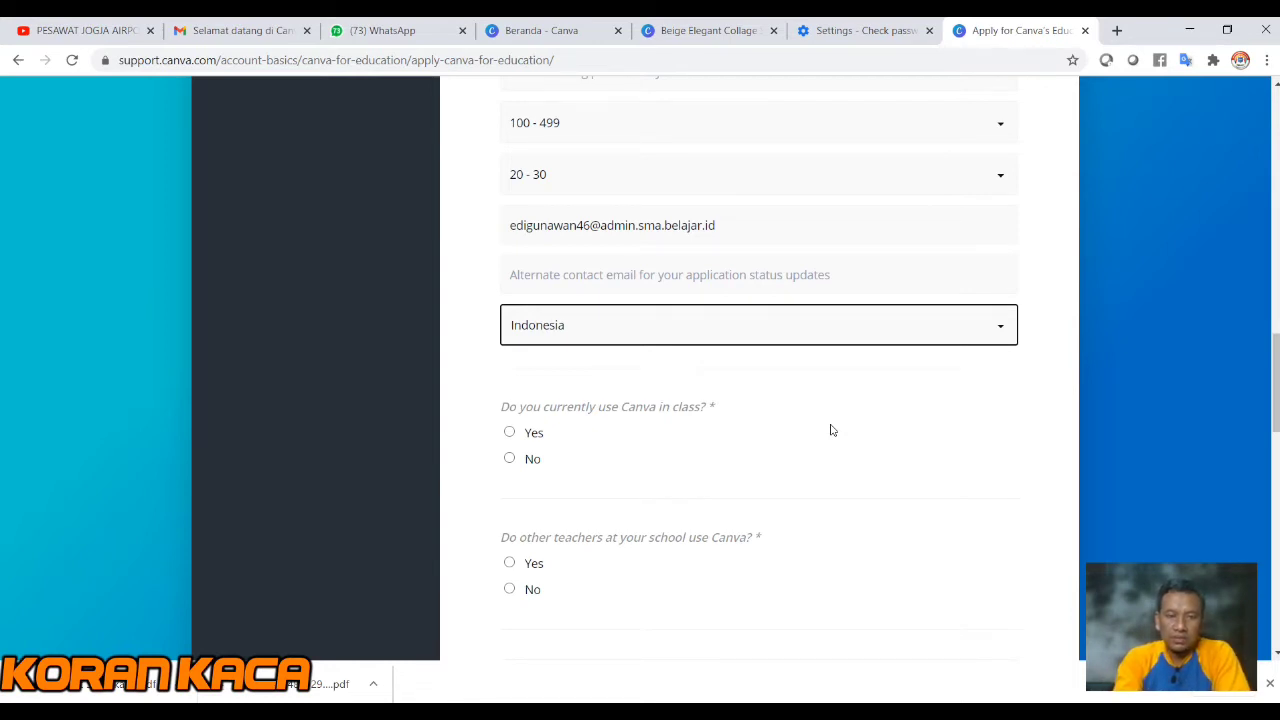
left_click(512, 438)
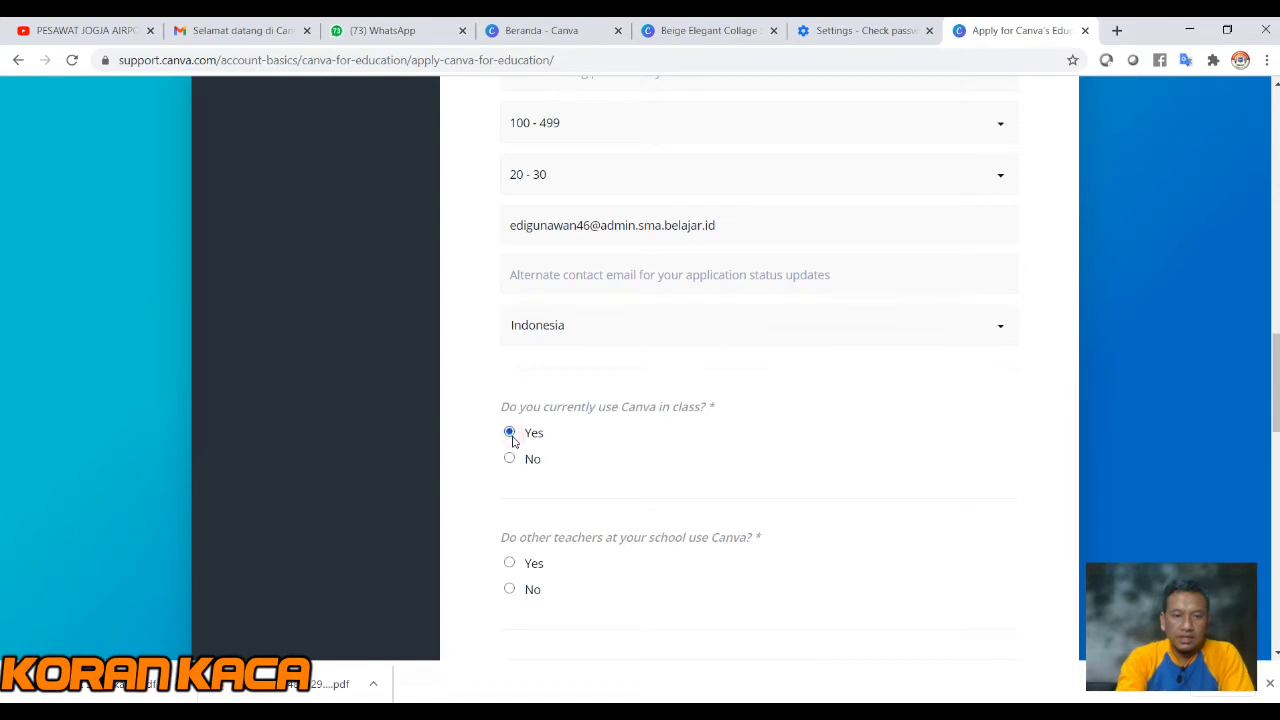
left_click(511, 565)
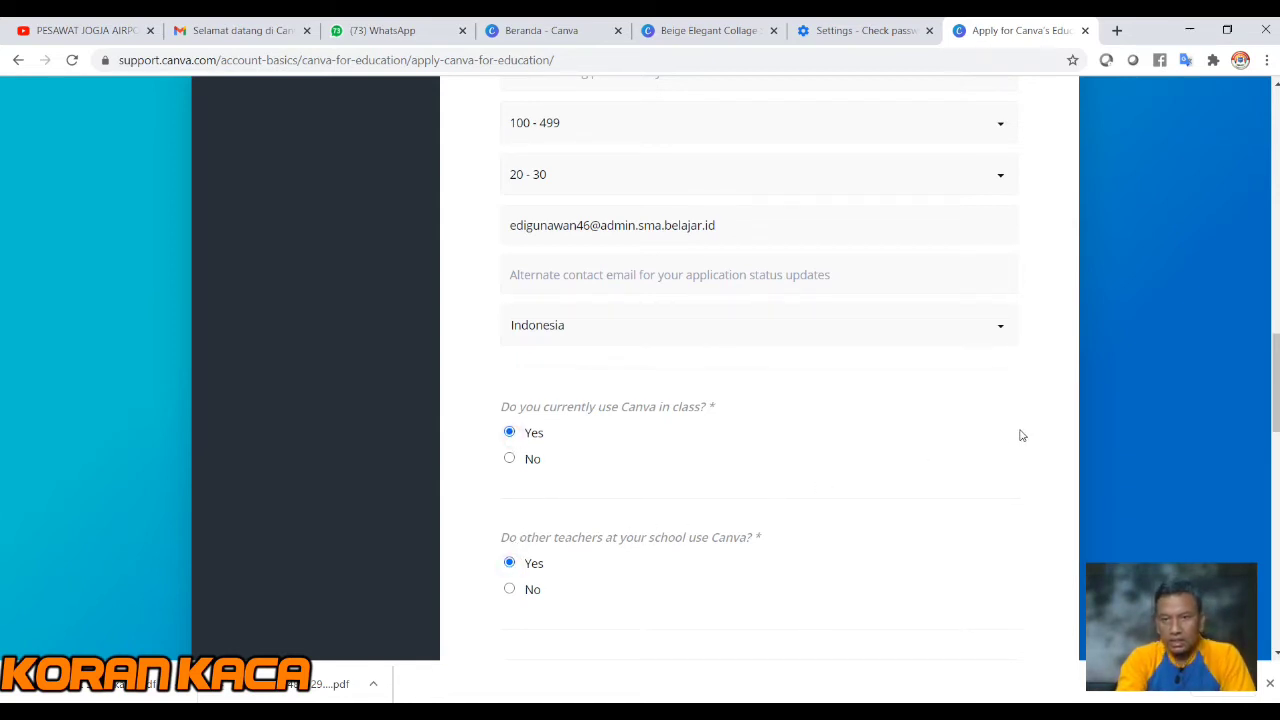
Step: Review the application's remaining fields for intended classroom use, proof of teaching qualifications and agreement to the terms
left_click_drag(1277, 352, 1277, 404)
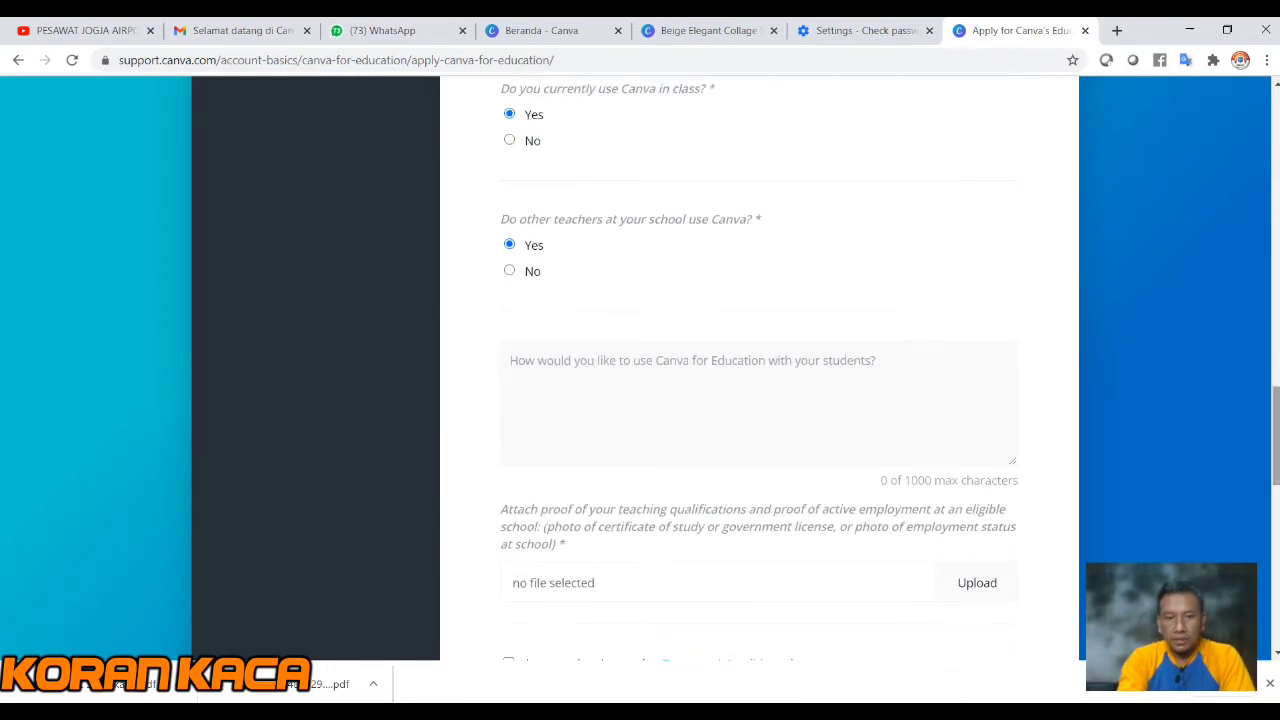
left_click(707, 381)
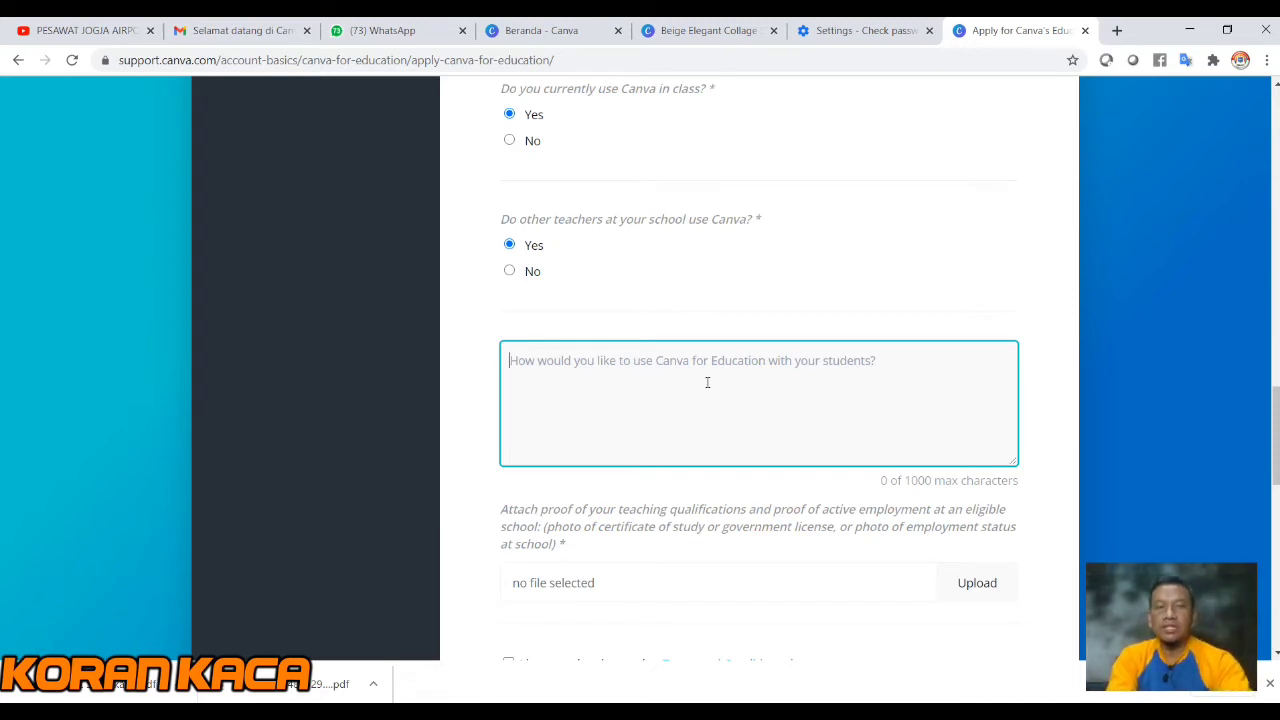
scroll(346, 460, "down", 3)
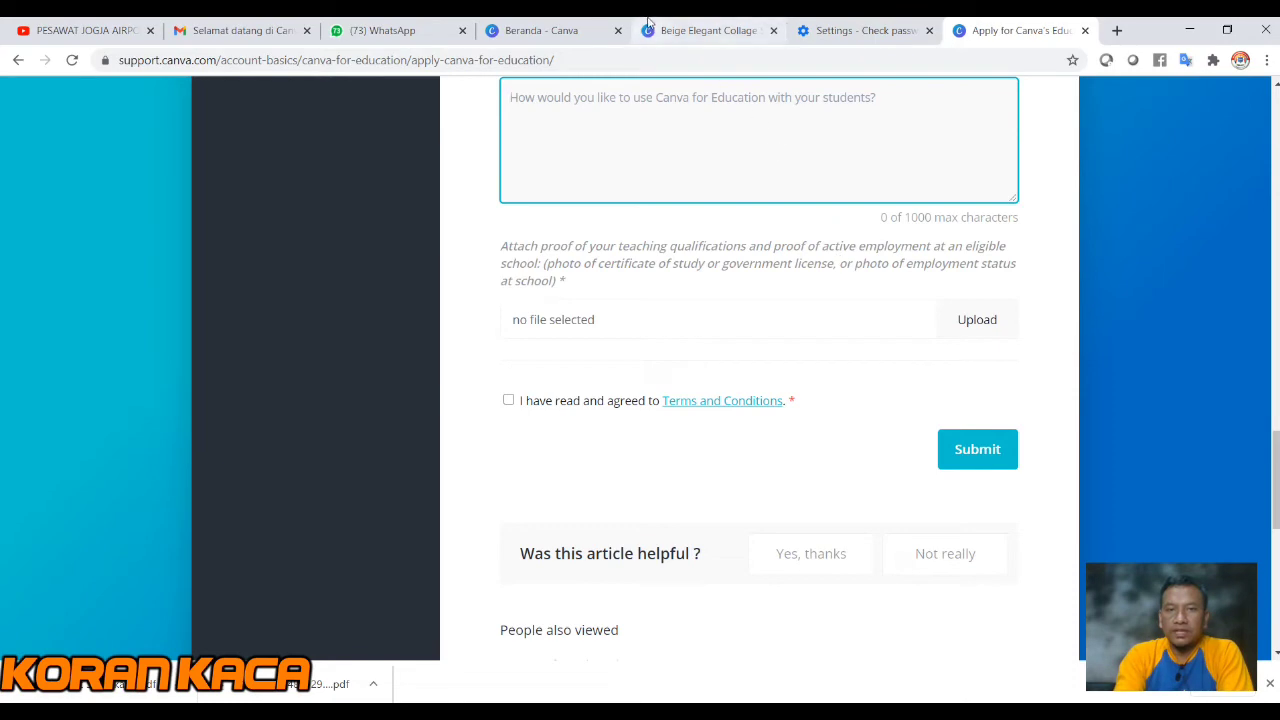
Step: Switch to Gmail and read through the Canva welcome e-mail
left_click(683, 31)
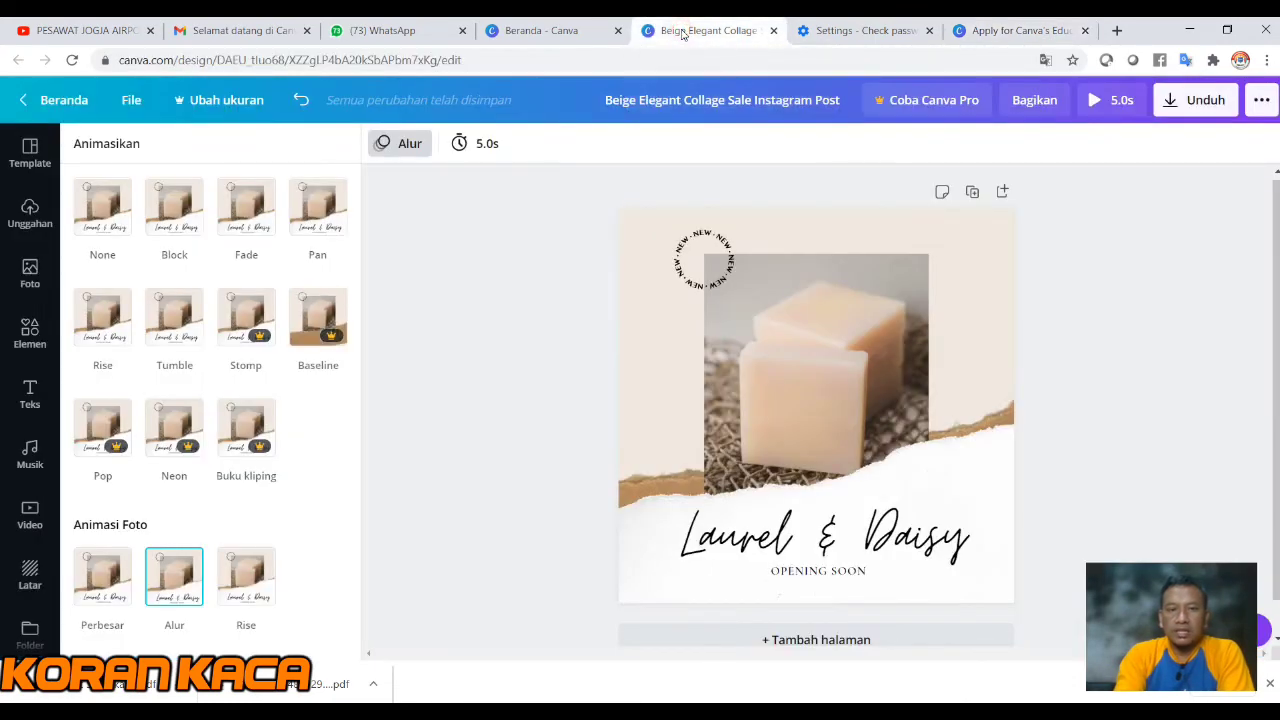
left_click(830, 31)
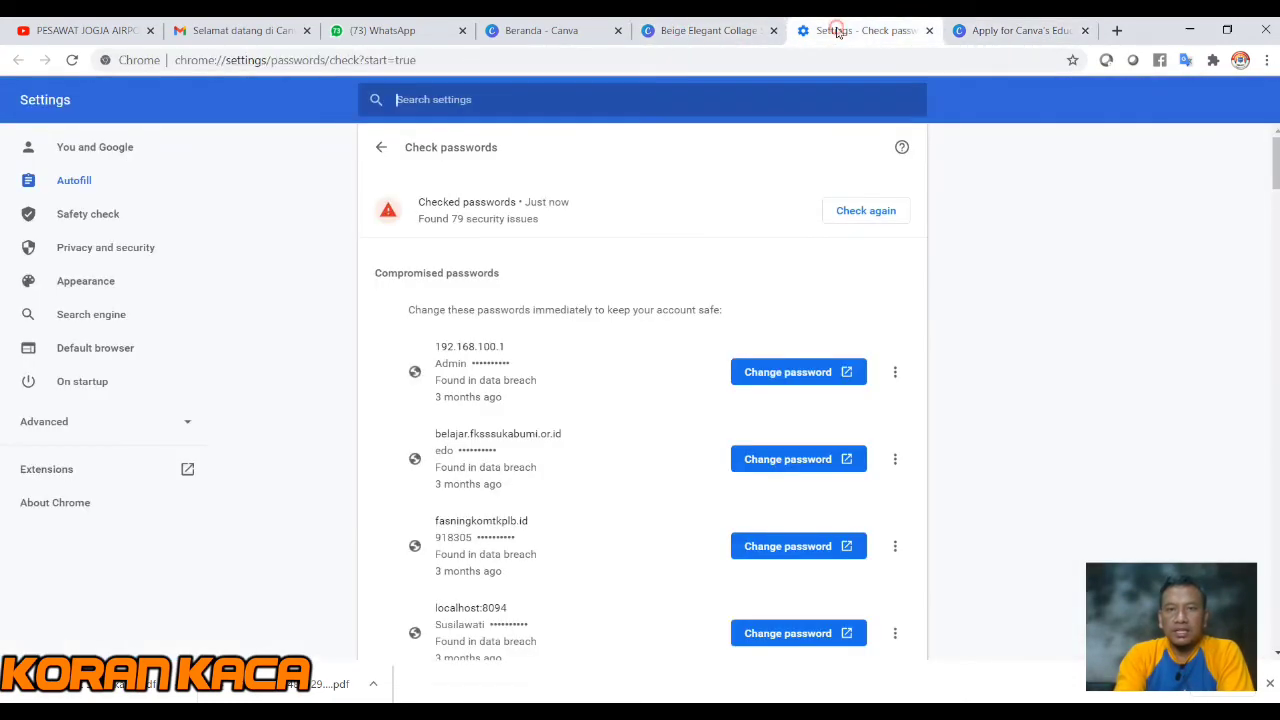
left_click(555, 31)
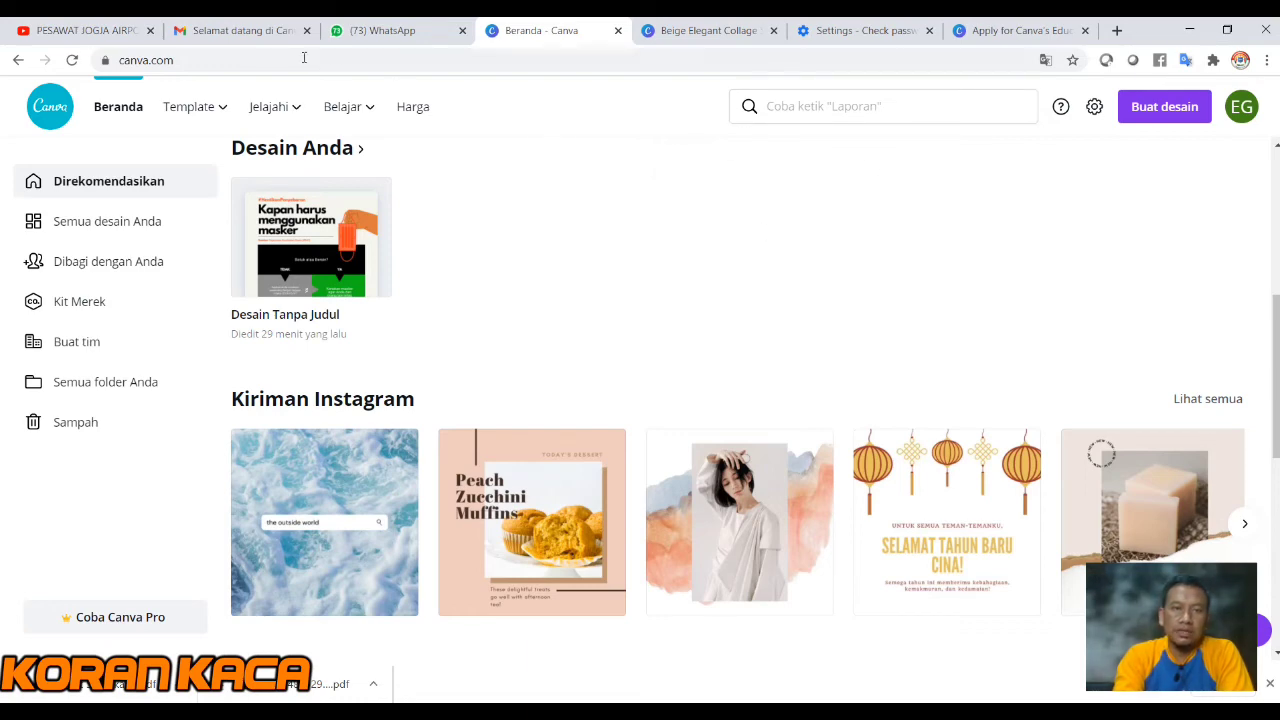
left_click(262, 32)
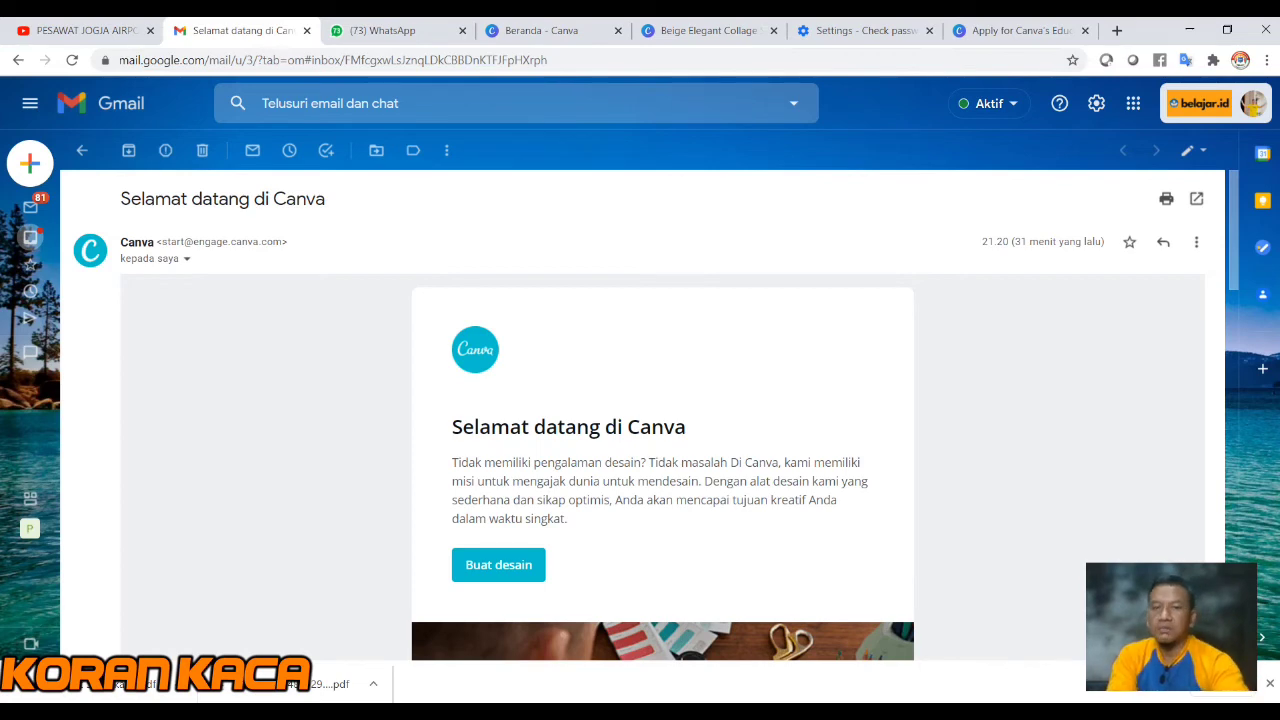
scroll(662, 415, "down", 3)
scroll(662, 415, "up", 1)
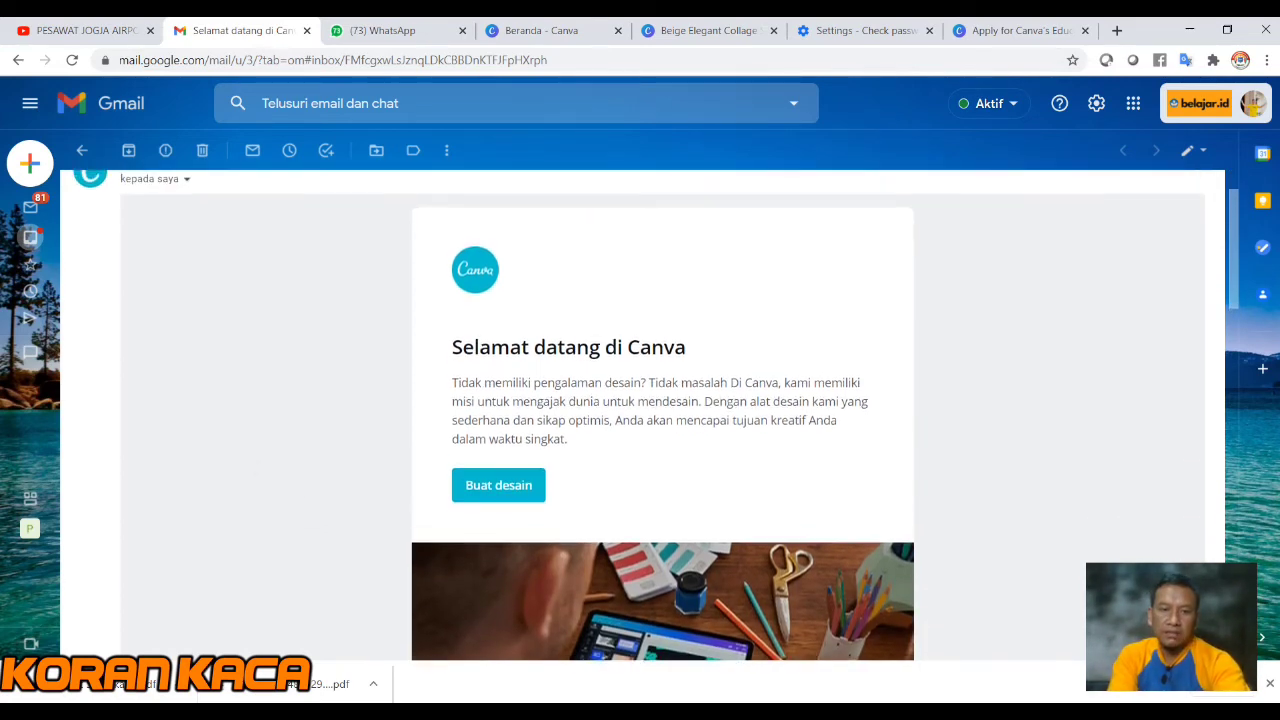
scroll(255, 517, "up", 2)
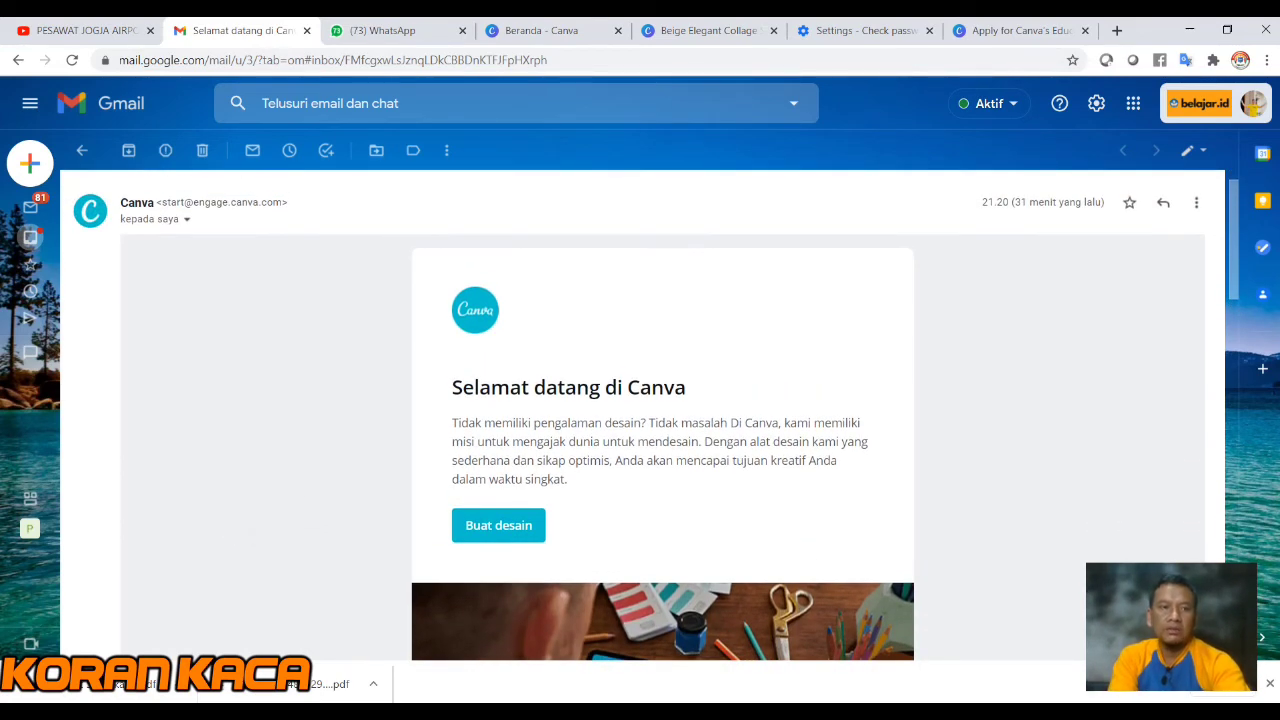
scroll(662, 415, "down", 3)
scroll(662, 415, "down", 3)
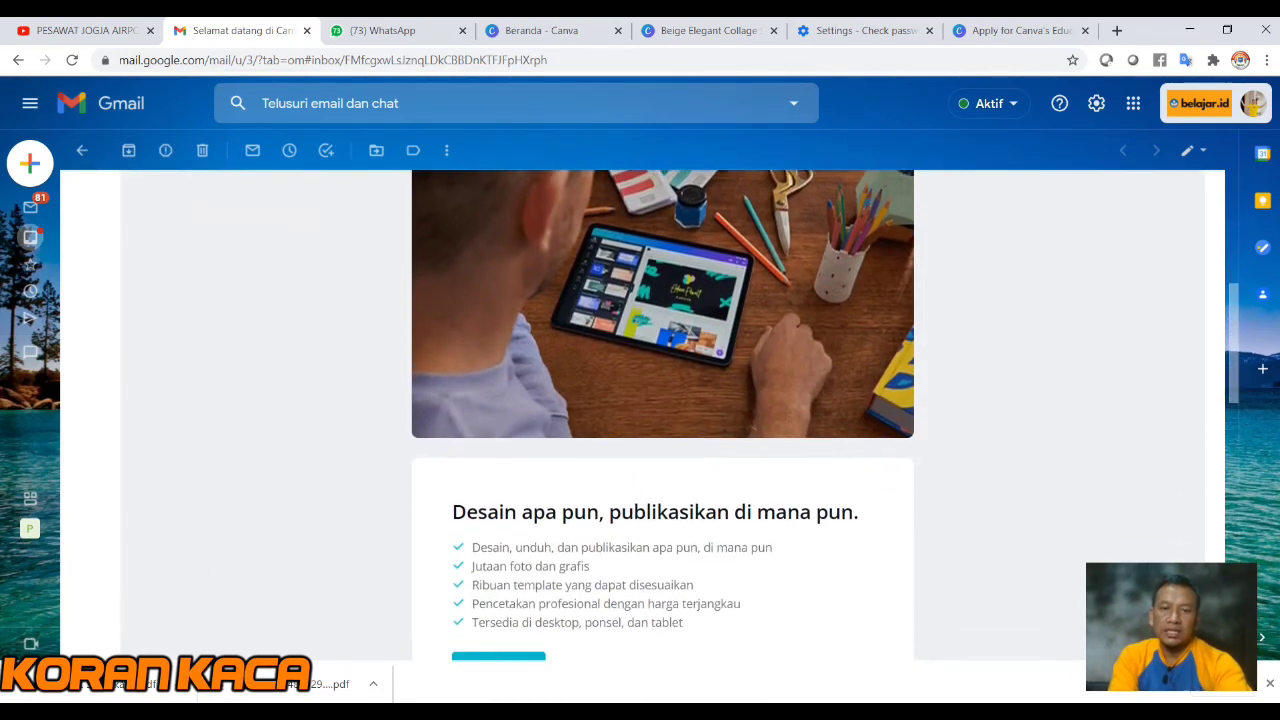
scroll(662, 415, "down", 2)
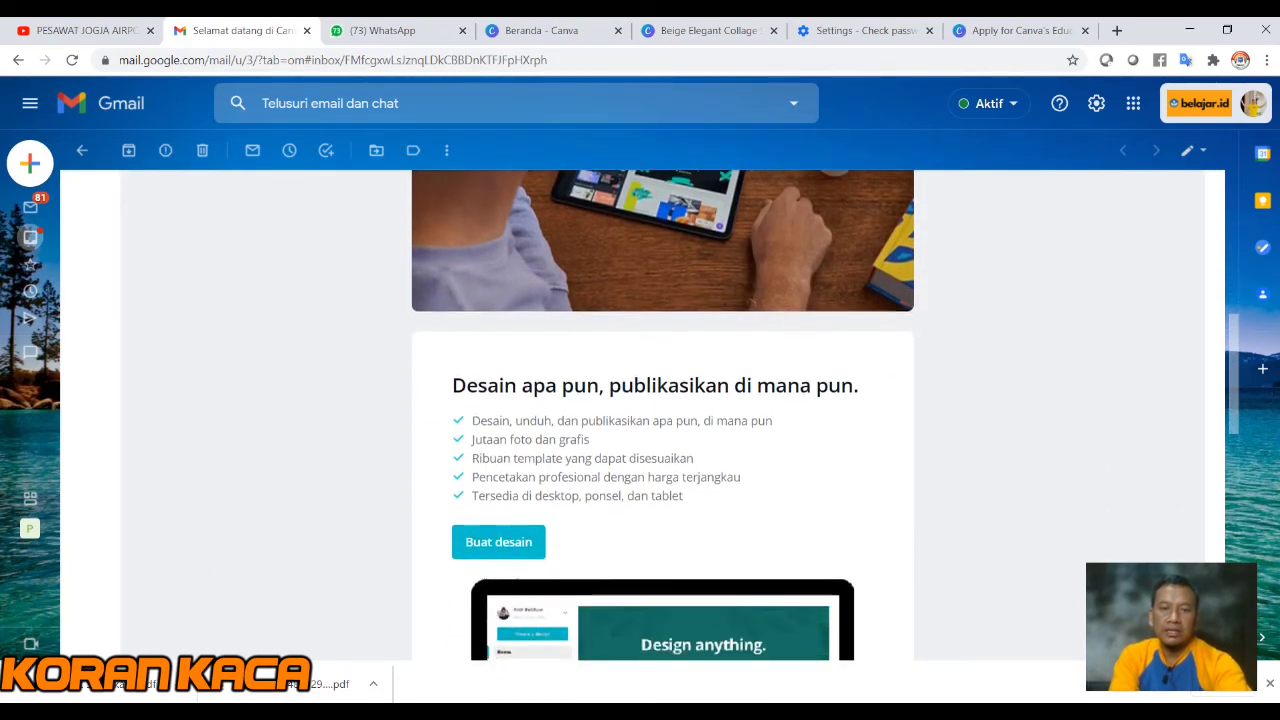
scroll(662, 415, "down", 3)
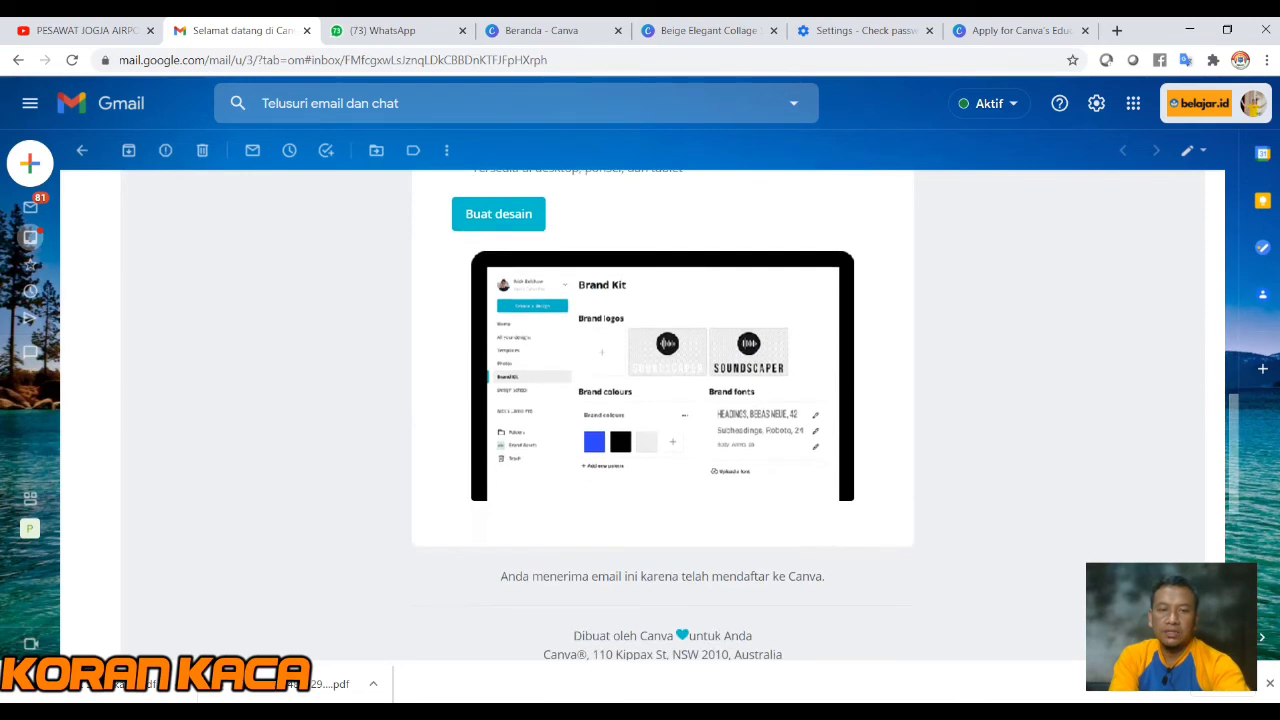
scroll(662, 415, "down", 2)
scroll(662, 415, "up", 2)
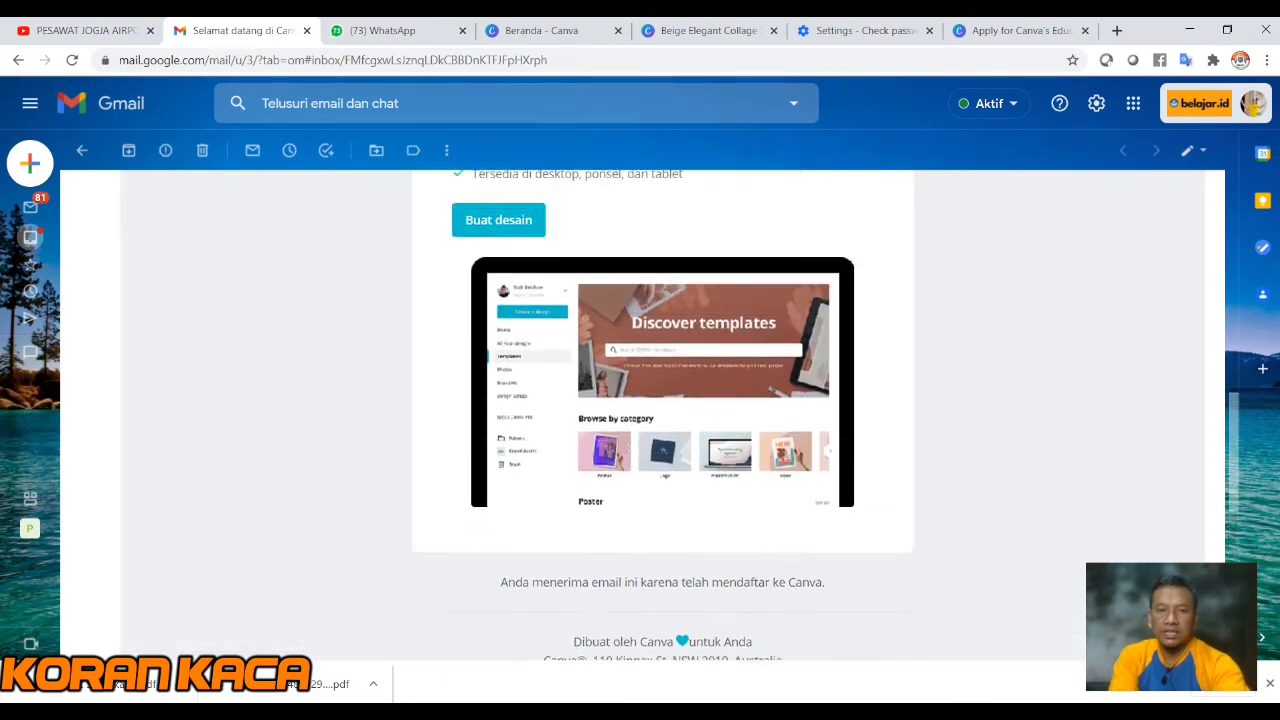
scroll(662, 415, "up", 8)
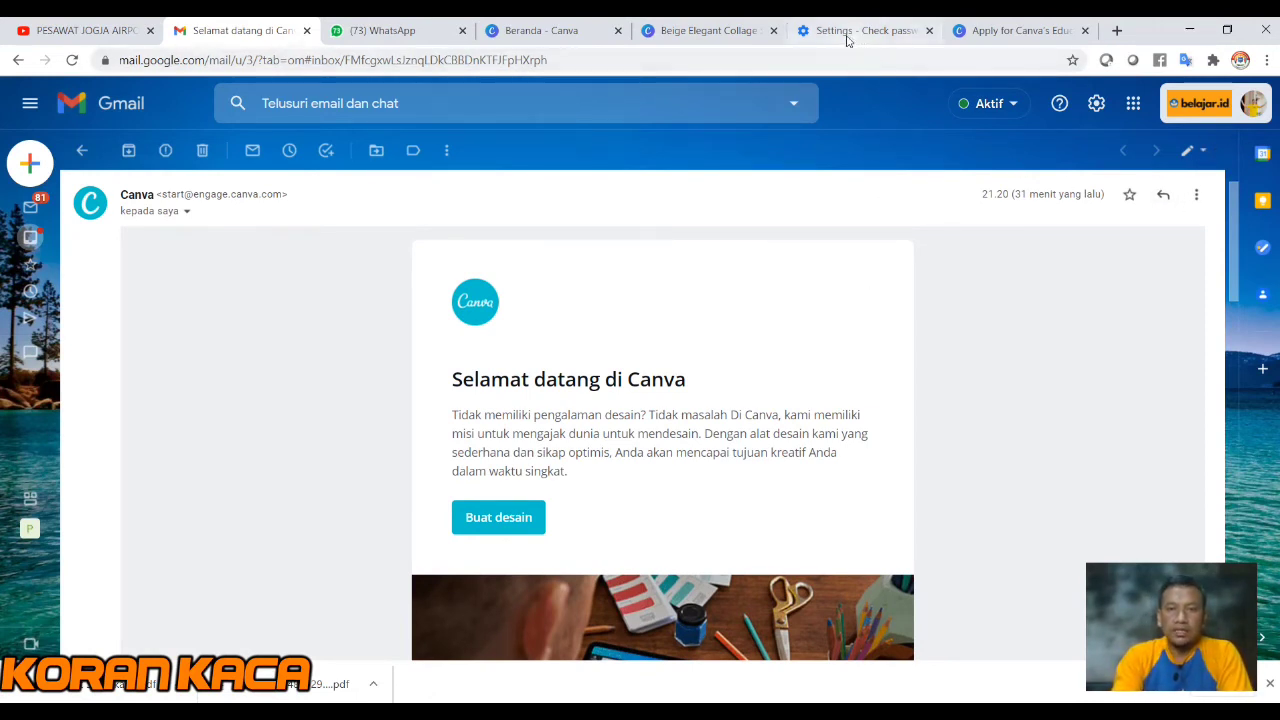
Step: Switch to the Beige Elegant Collage Sale Instagram Post design and inspect its editable "Laurel & Daisy" title and the soap photo's crop
left_click(697, 29)
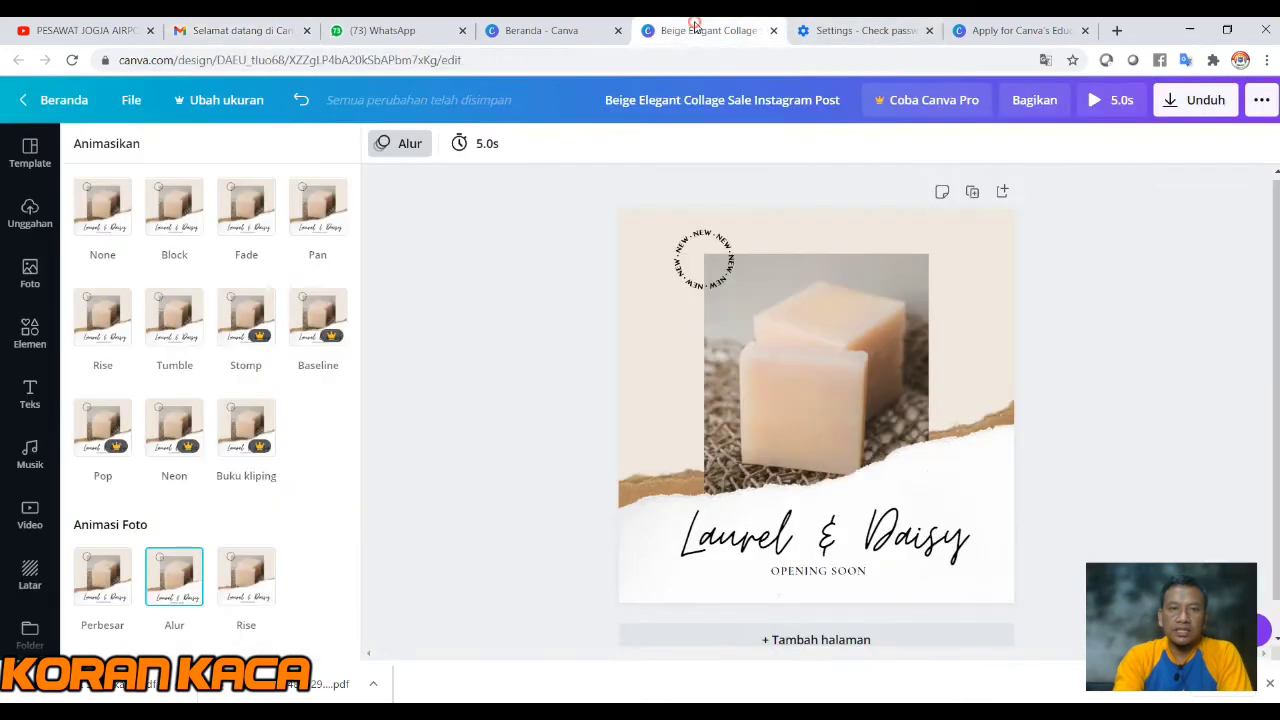
left_click(567, 33)
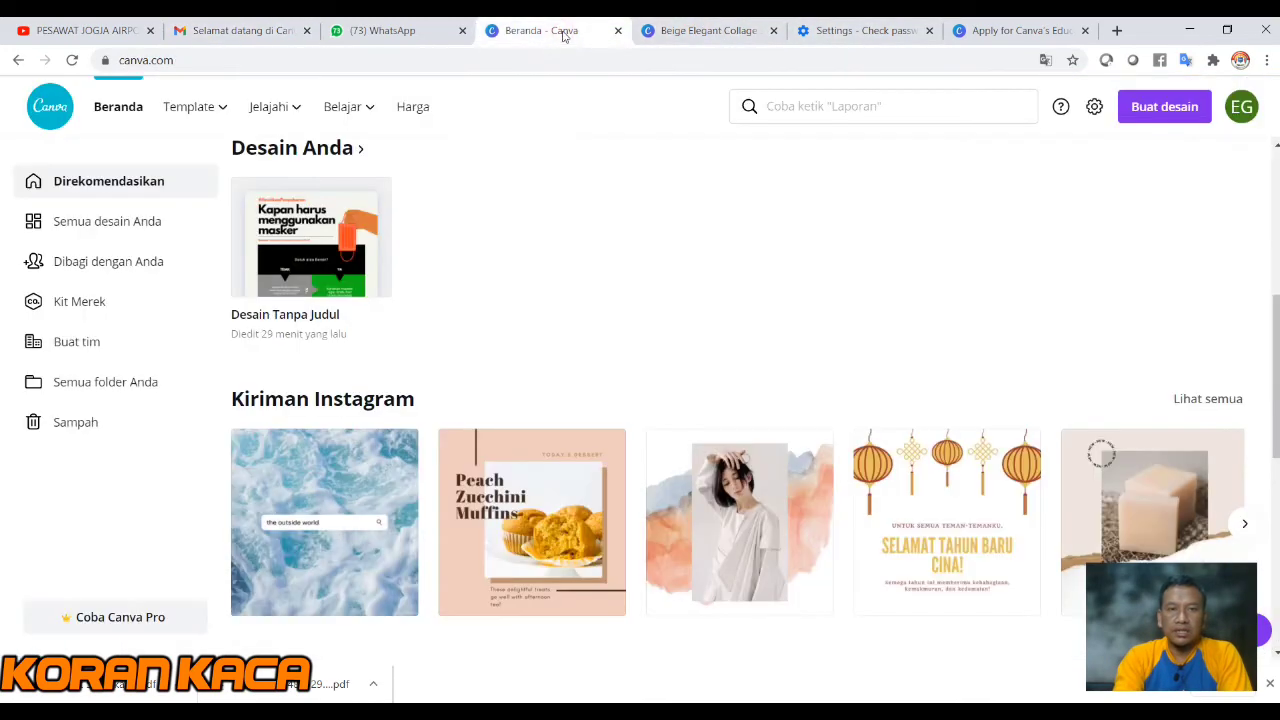
left_click(690, 32)
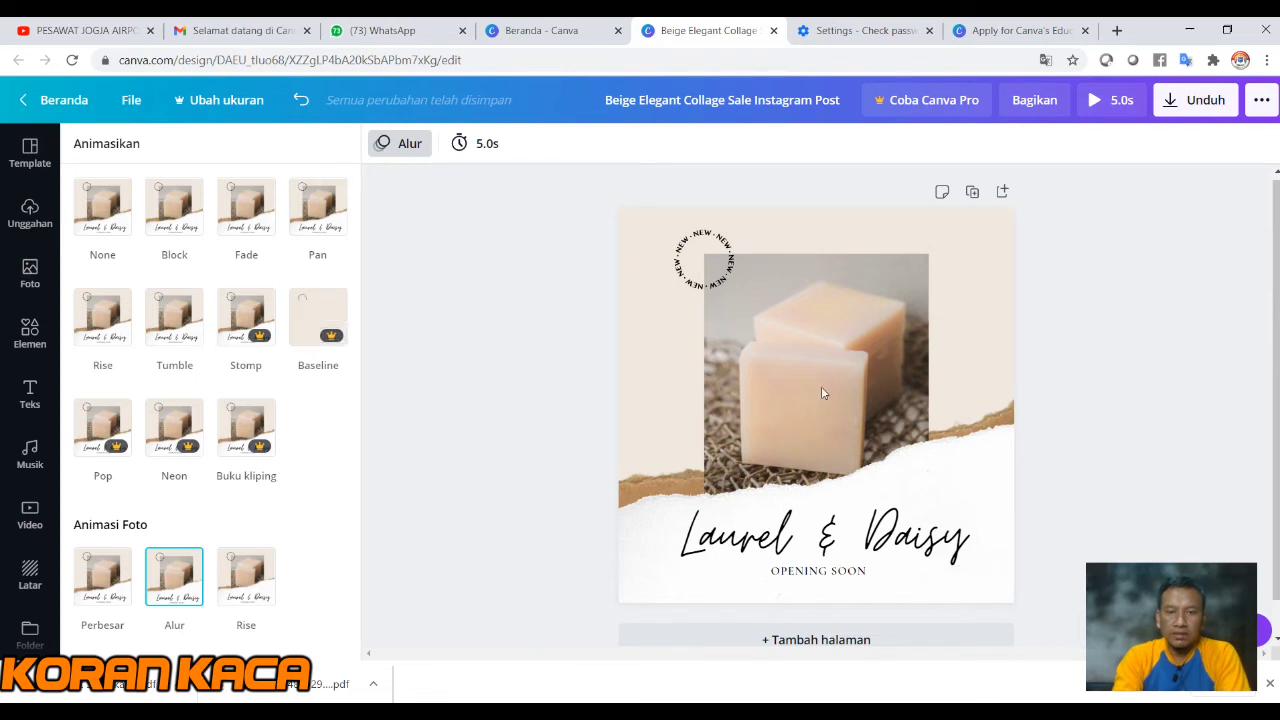
left_click(815, 563)
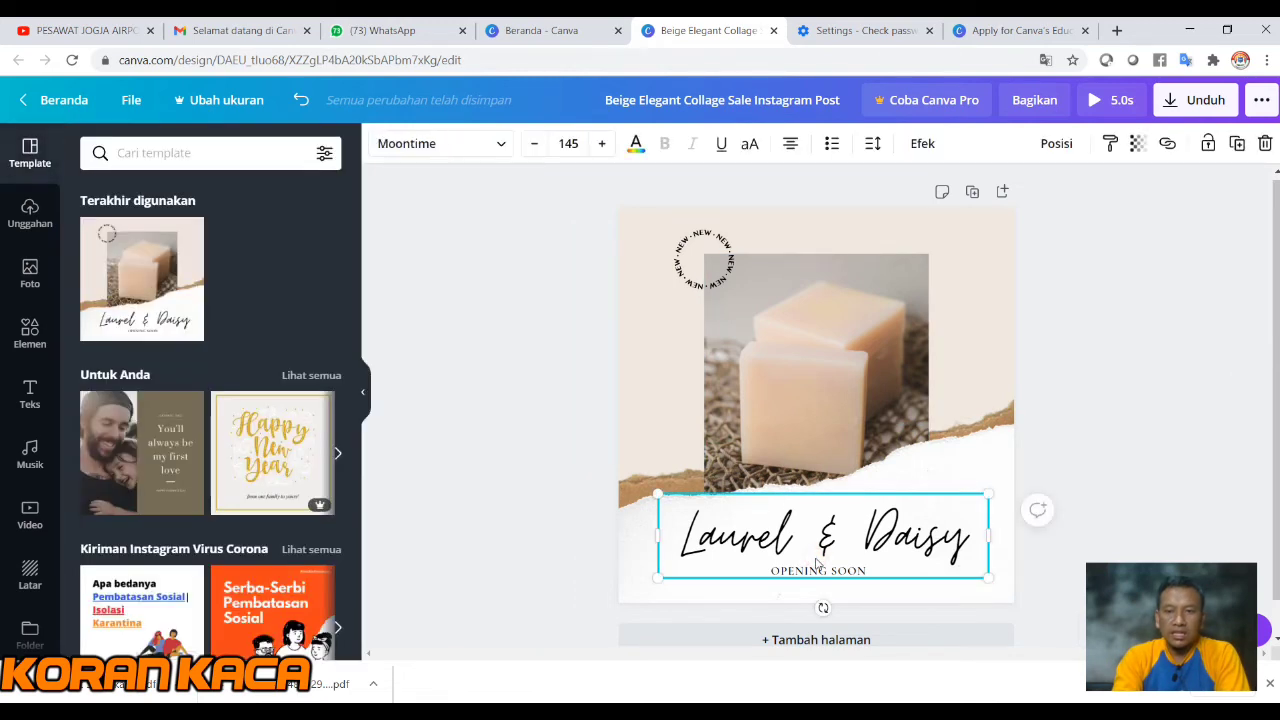
double_click(785, 548)
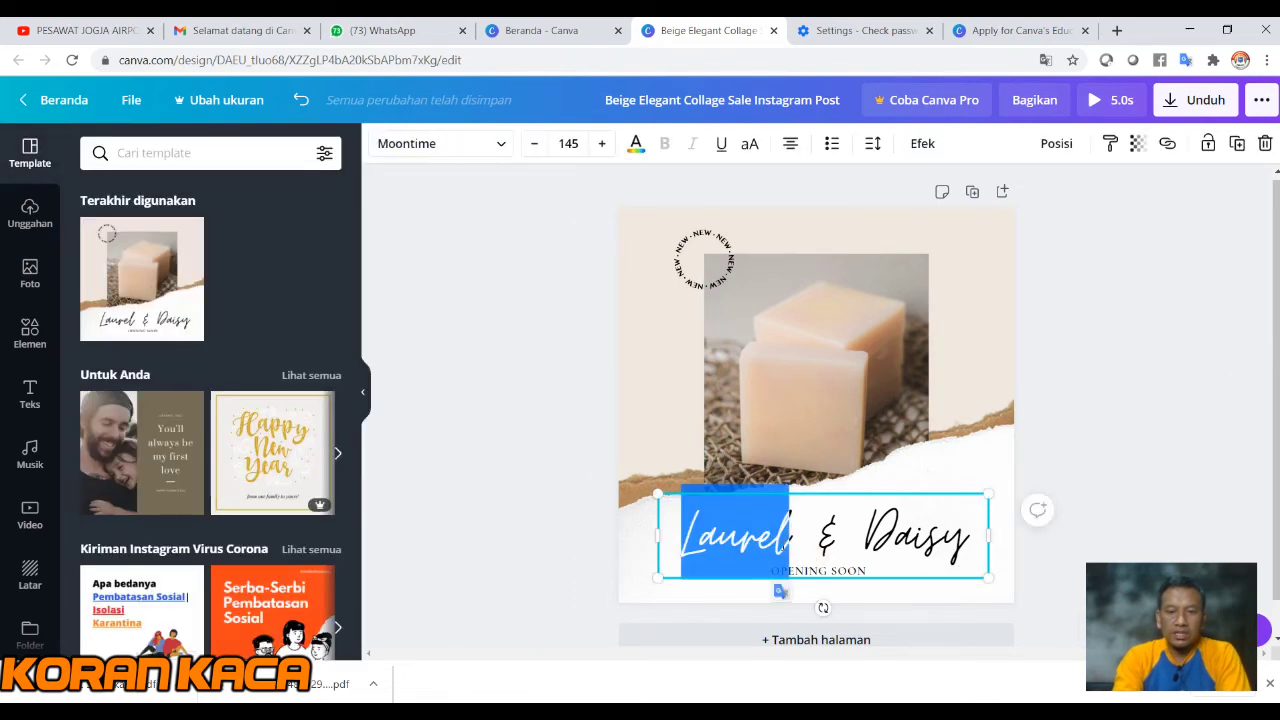
left_click(853, 543)
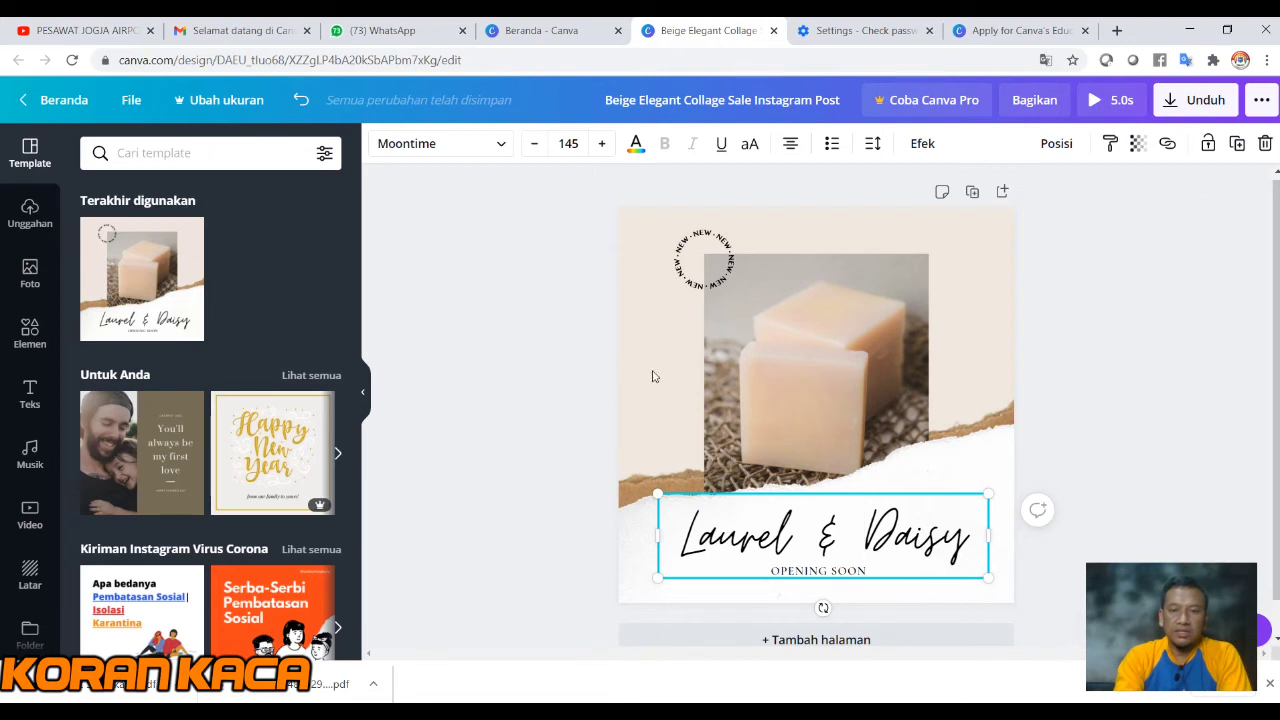
left_click(606, 385)
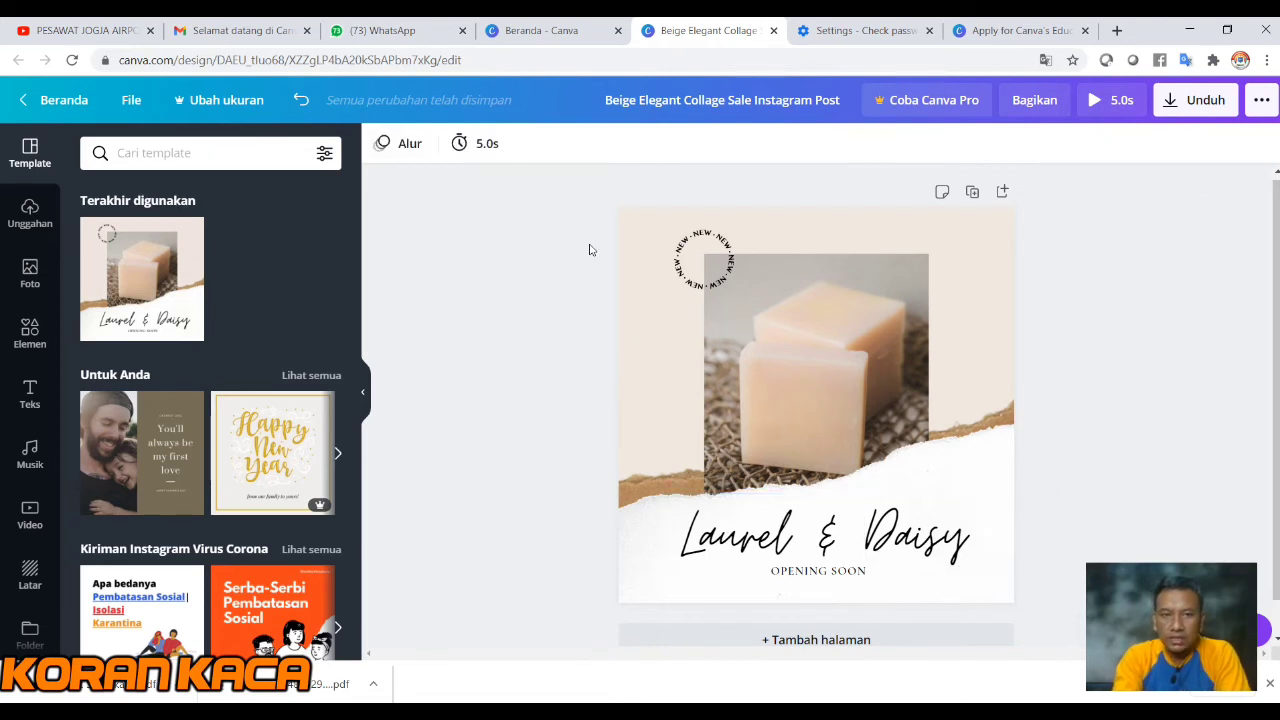
left_click(837, 333)
double_click(760, 327)
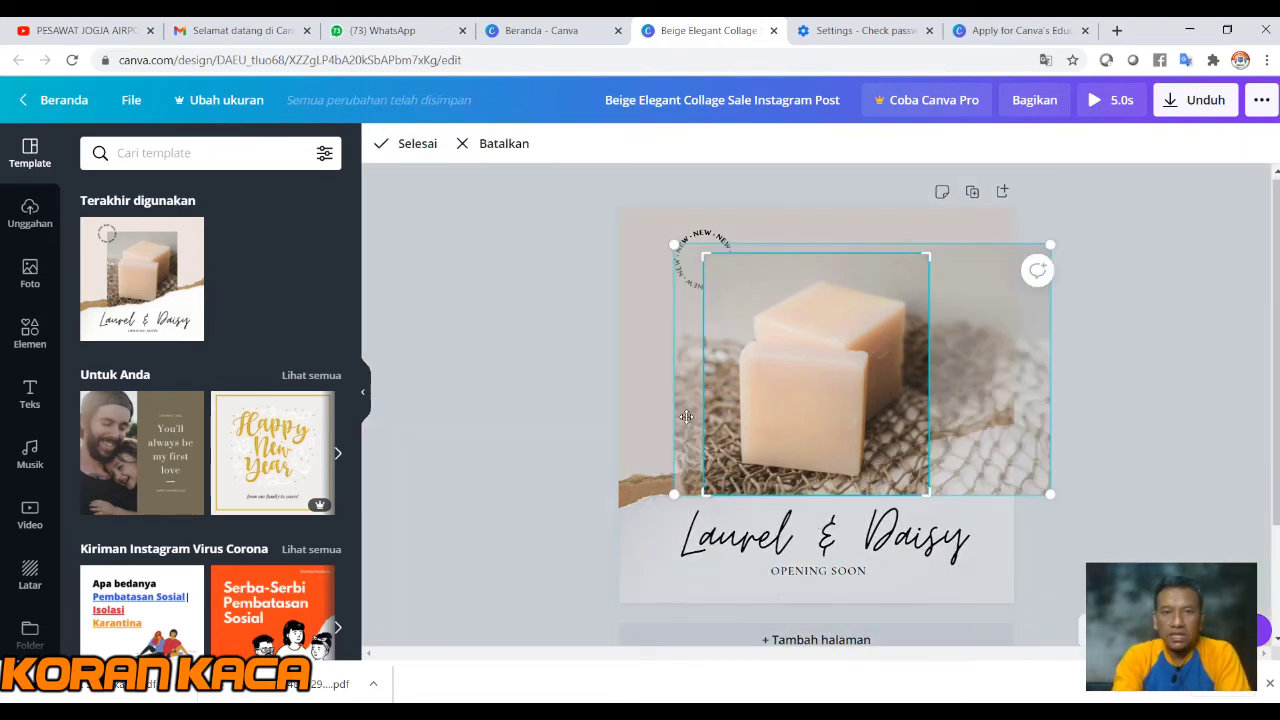
left_click(397, 144)
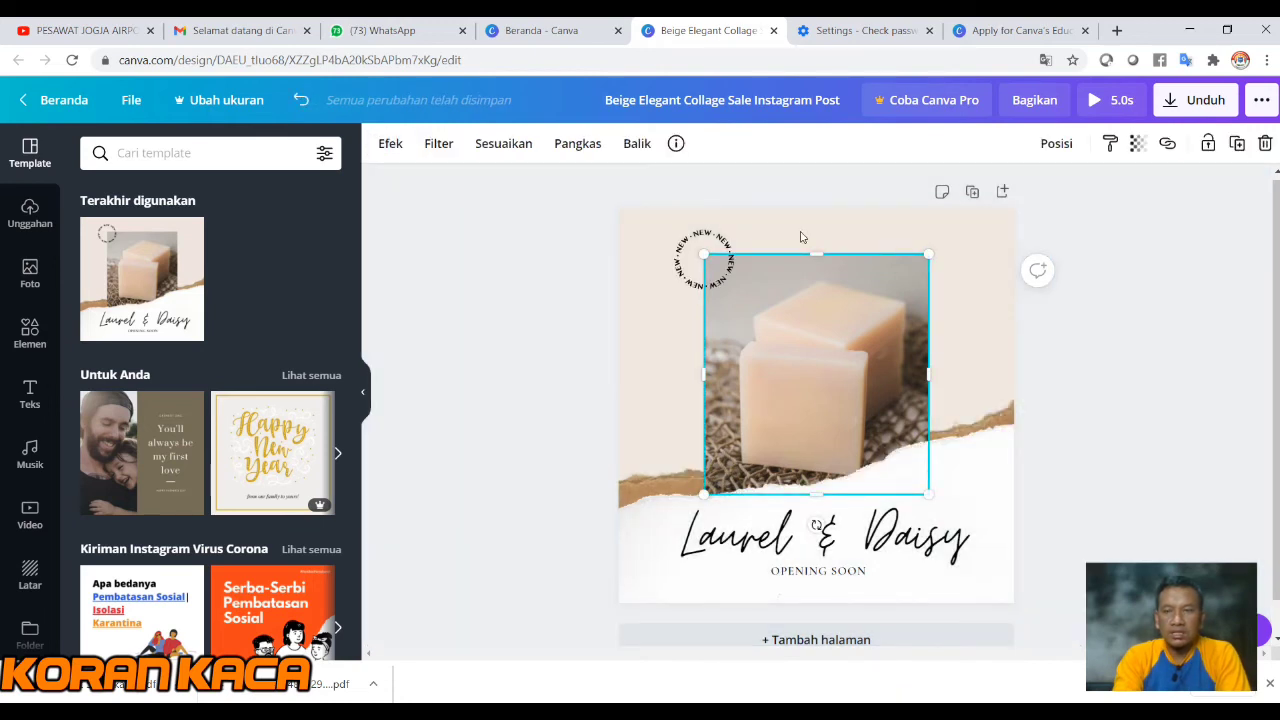
Step: Browse the available text styles and font combinations, as well as the Instagram post templates, for the design
left_click(31, 393)
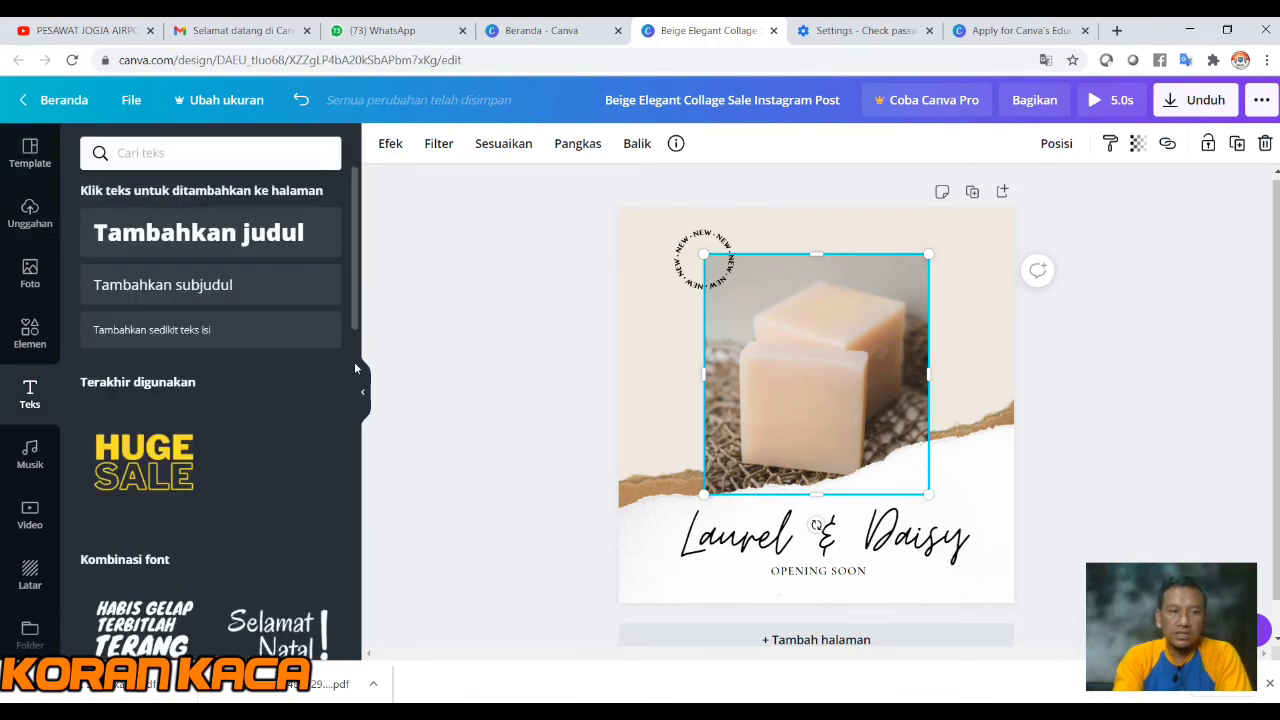
left_click_drag(355, 318, 366, 480)
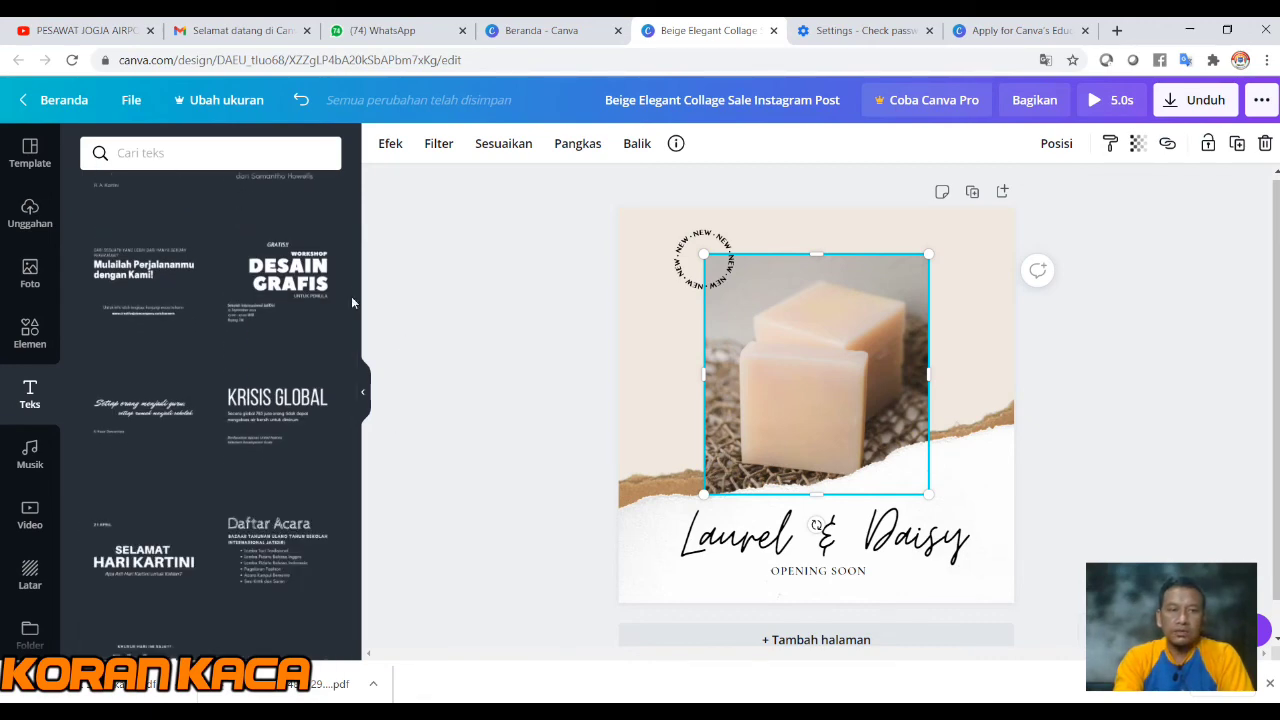
left_click(30, 155)
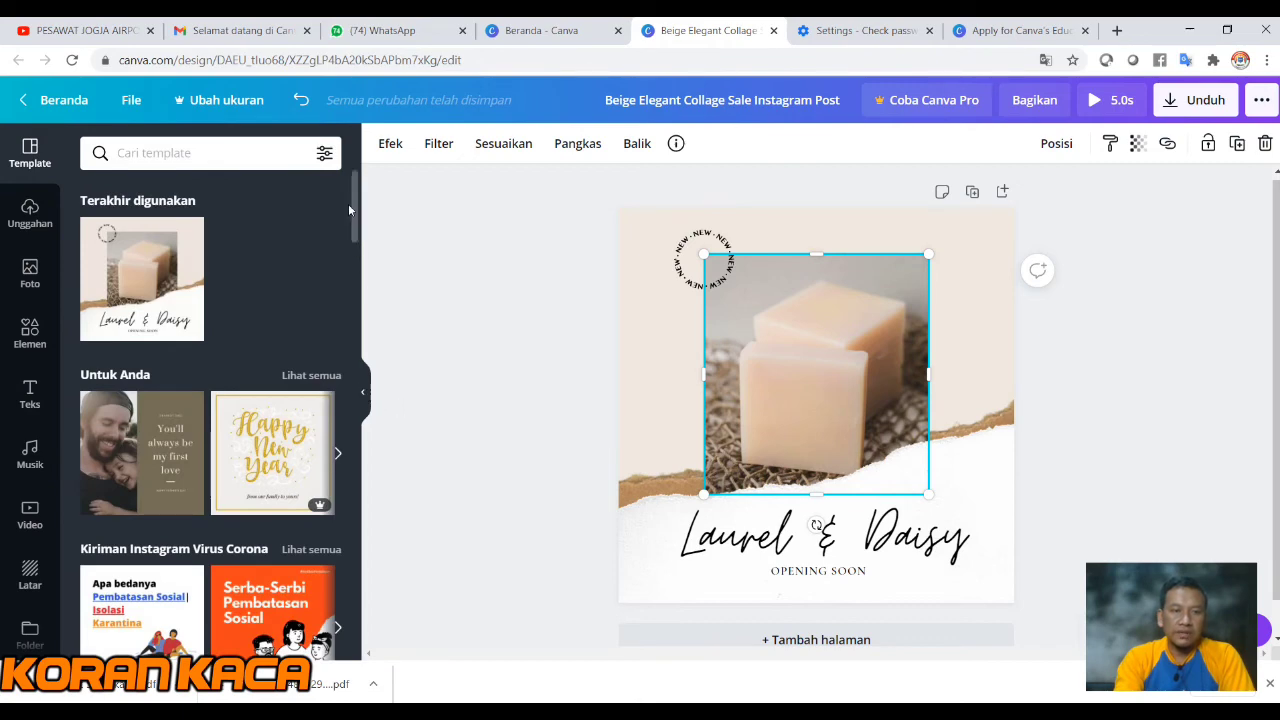
left_click_drag(355, 212, 360, 279)
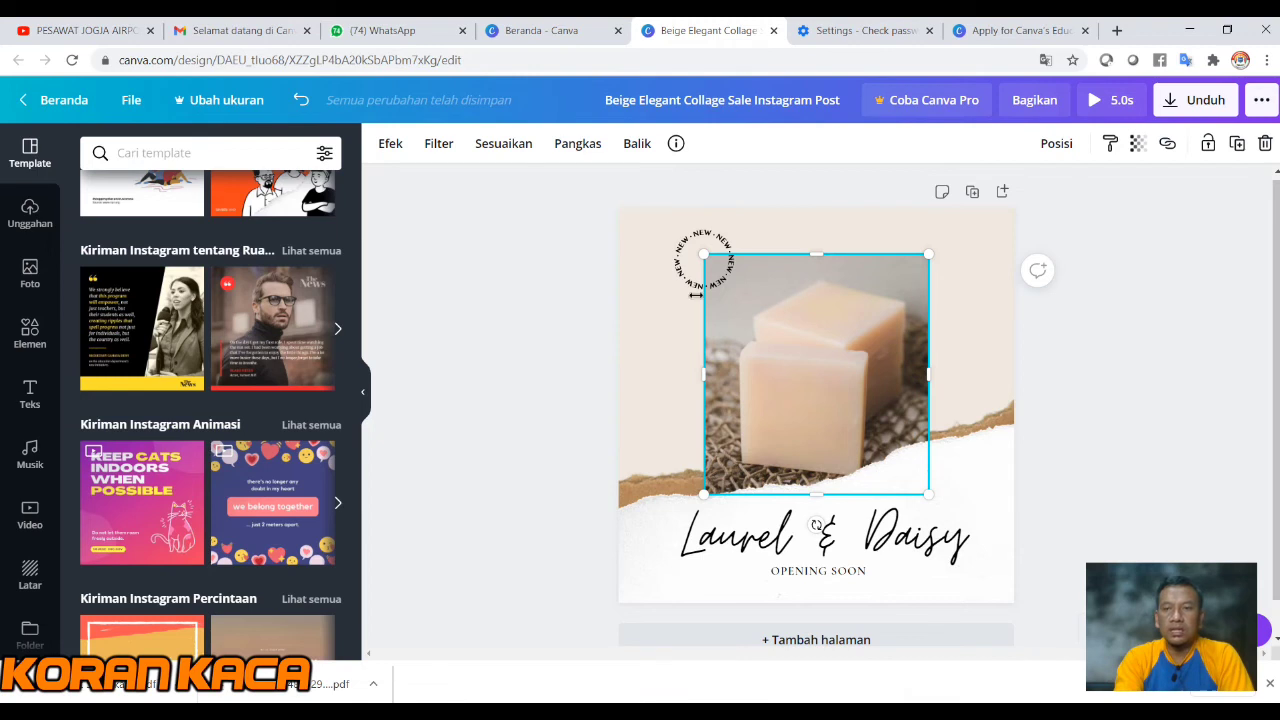
left_click(642, 365)
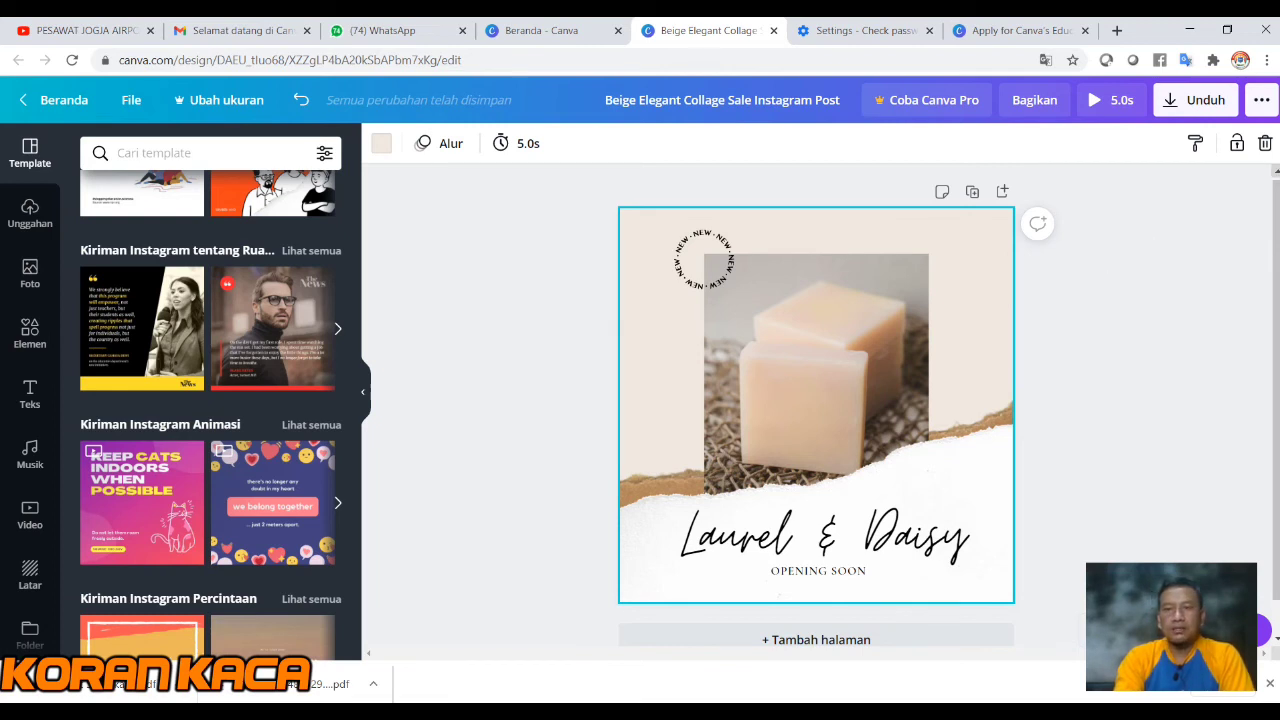
left_click(1022, 30)
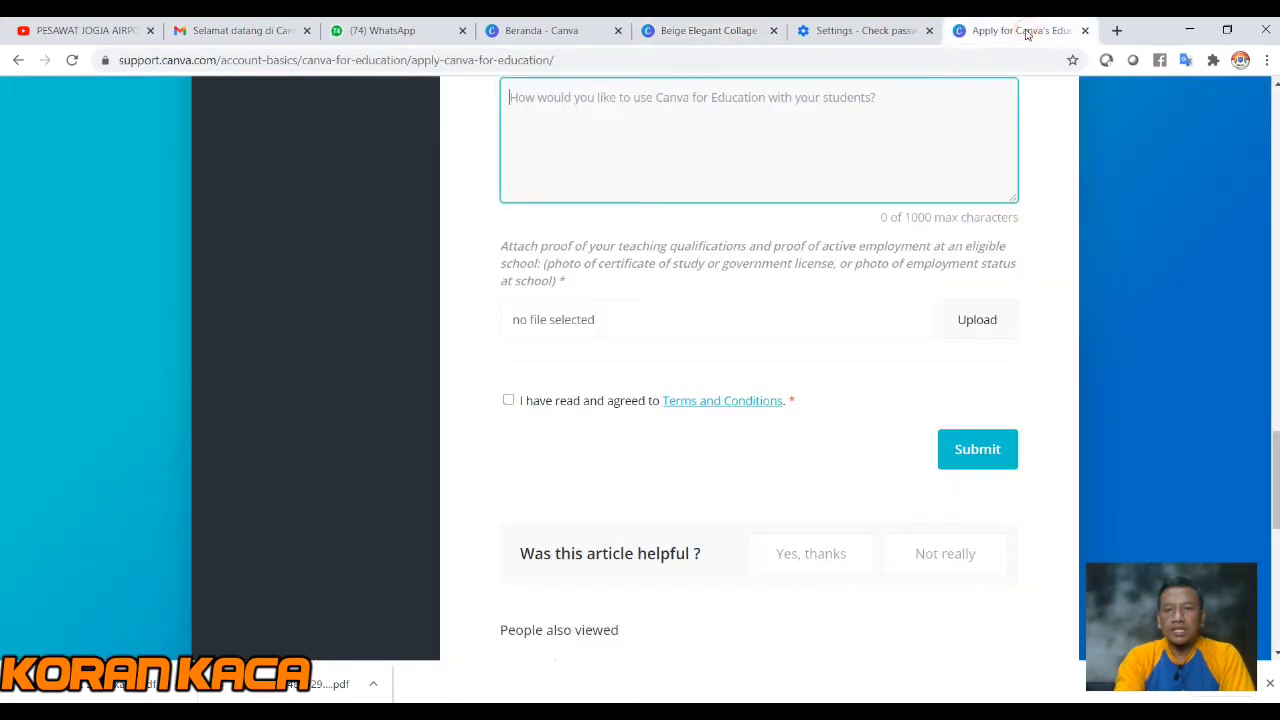
left_click(880, 36)
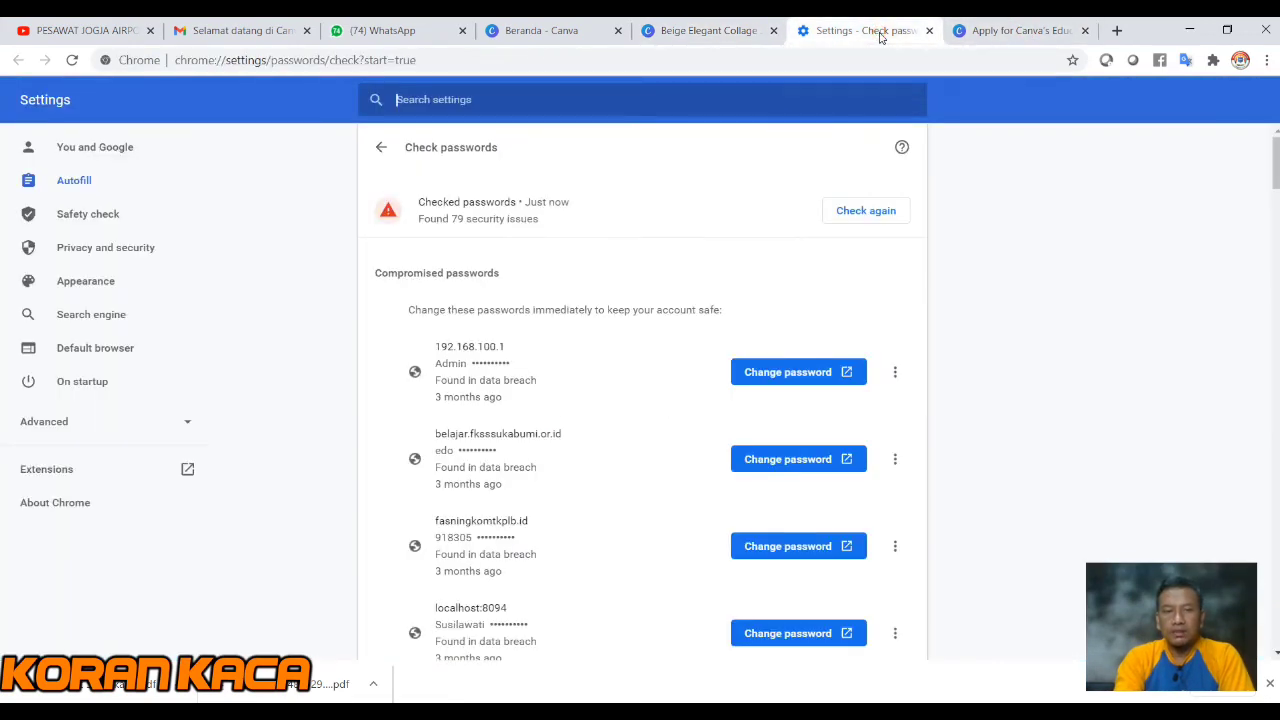
Step: Return to the Beige Elegant Collage Sale Instagram Post design and clear the page selection
left_click(710, 32)
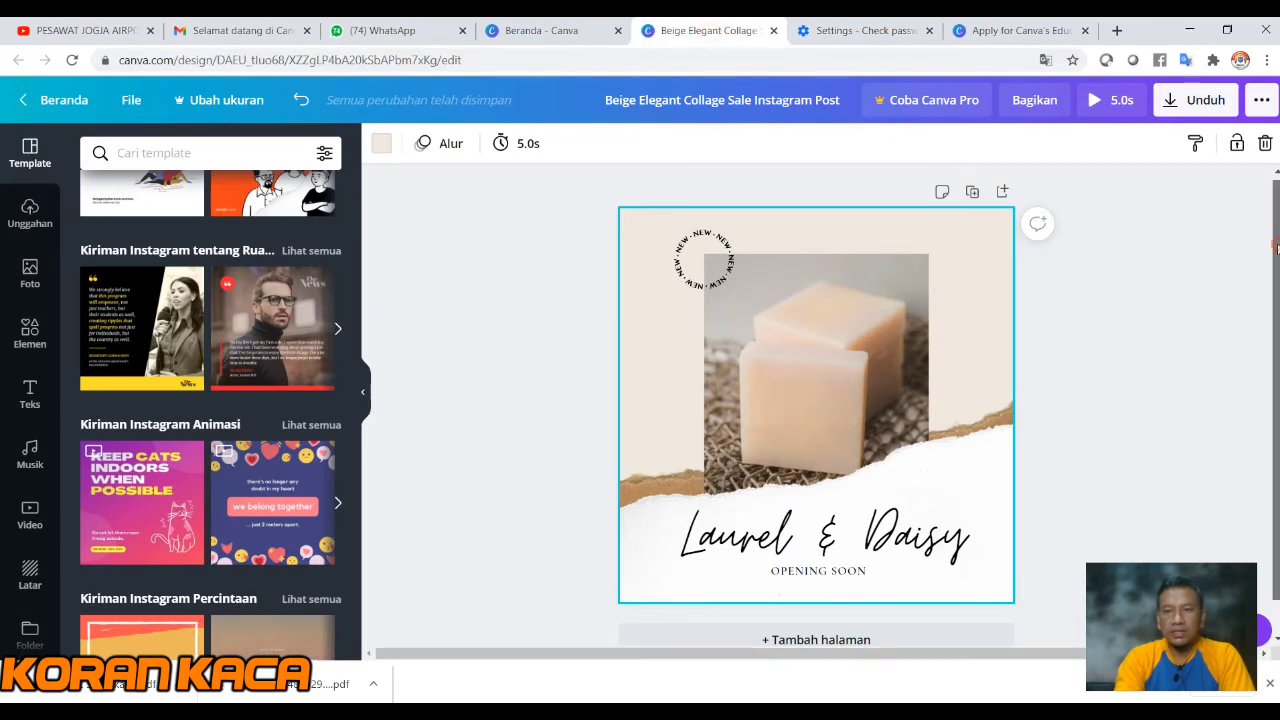
key("Escape")
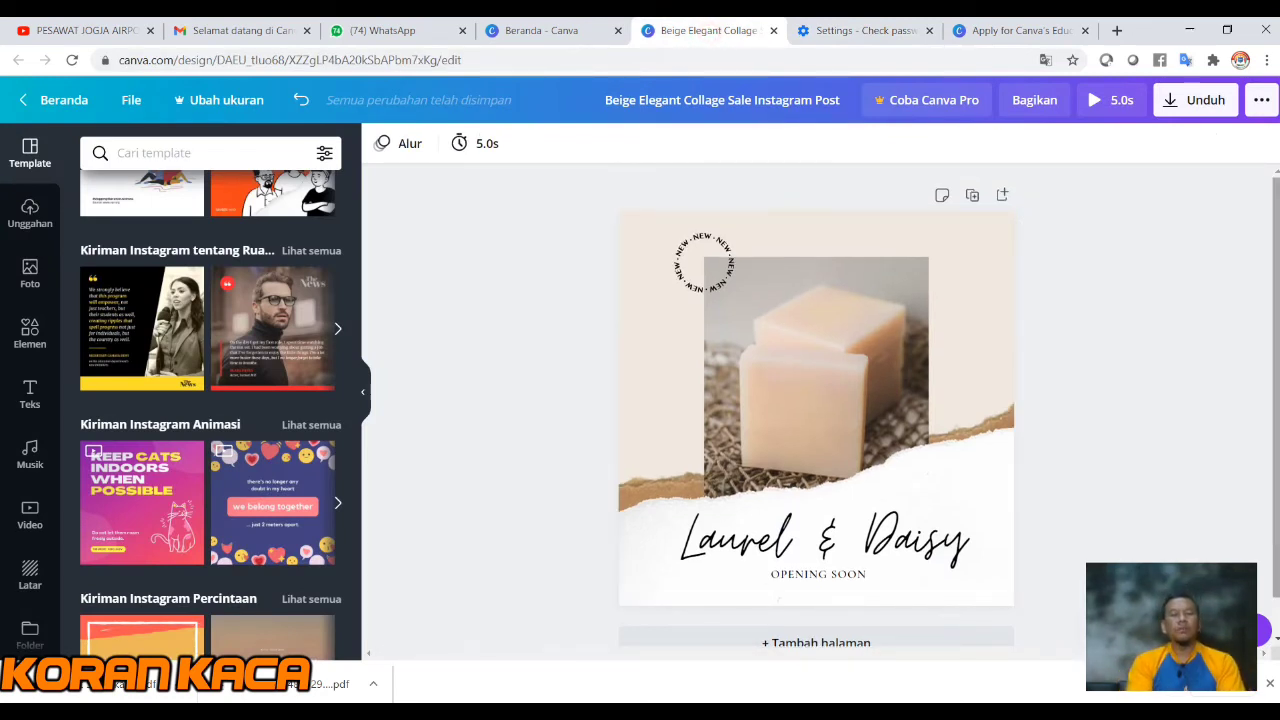
Step: View the Kit Merek page on the Canva home site, then inspect the Buat tim team-details form and close it without creating a team
key("ctrl+shift+Tab")
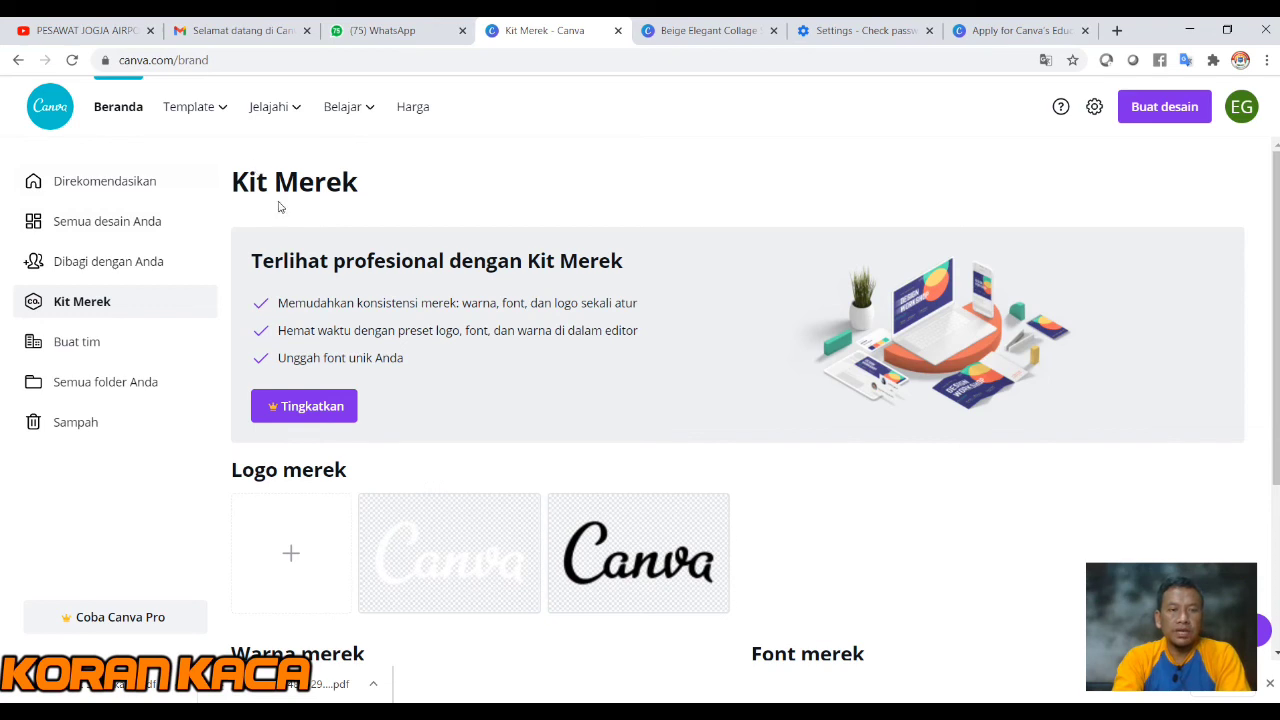
mouse_move(270, 112)
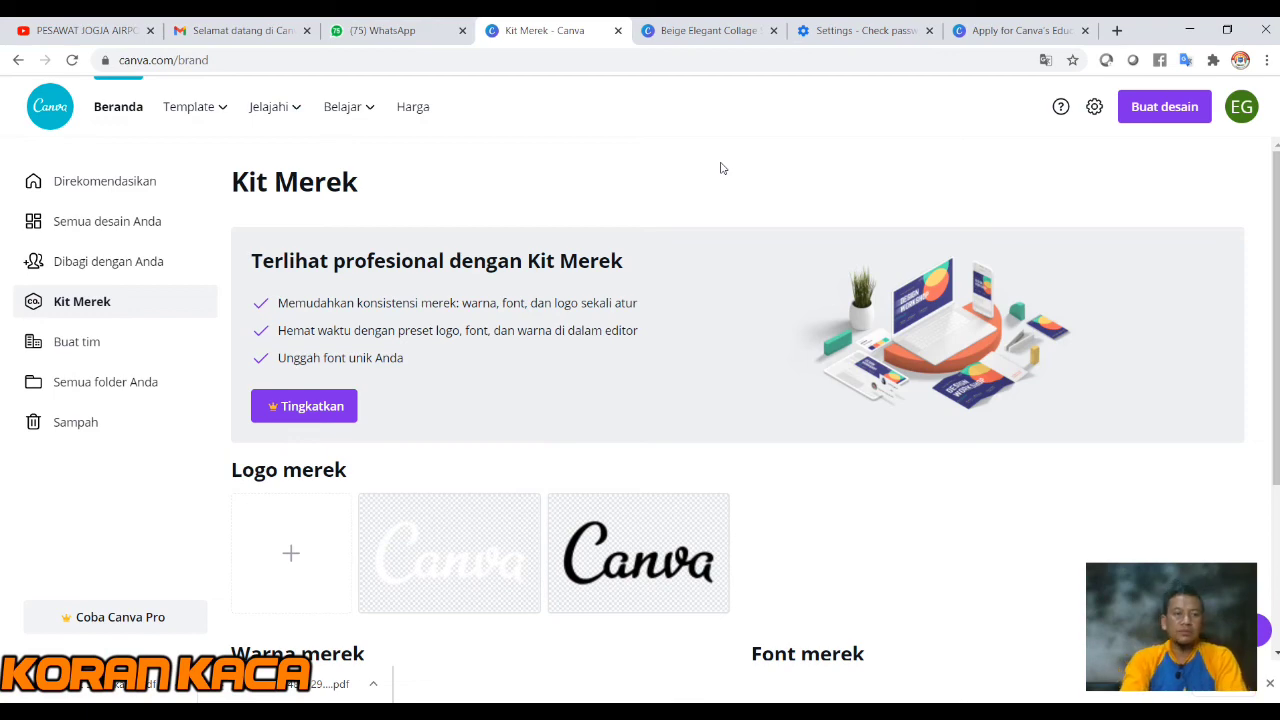
left_click(100, 343)
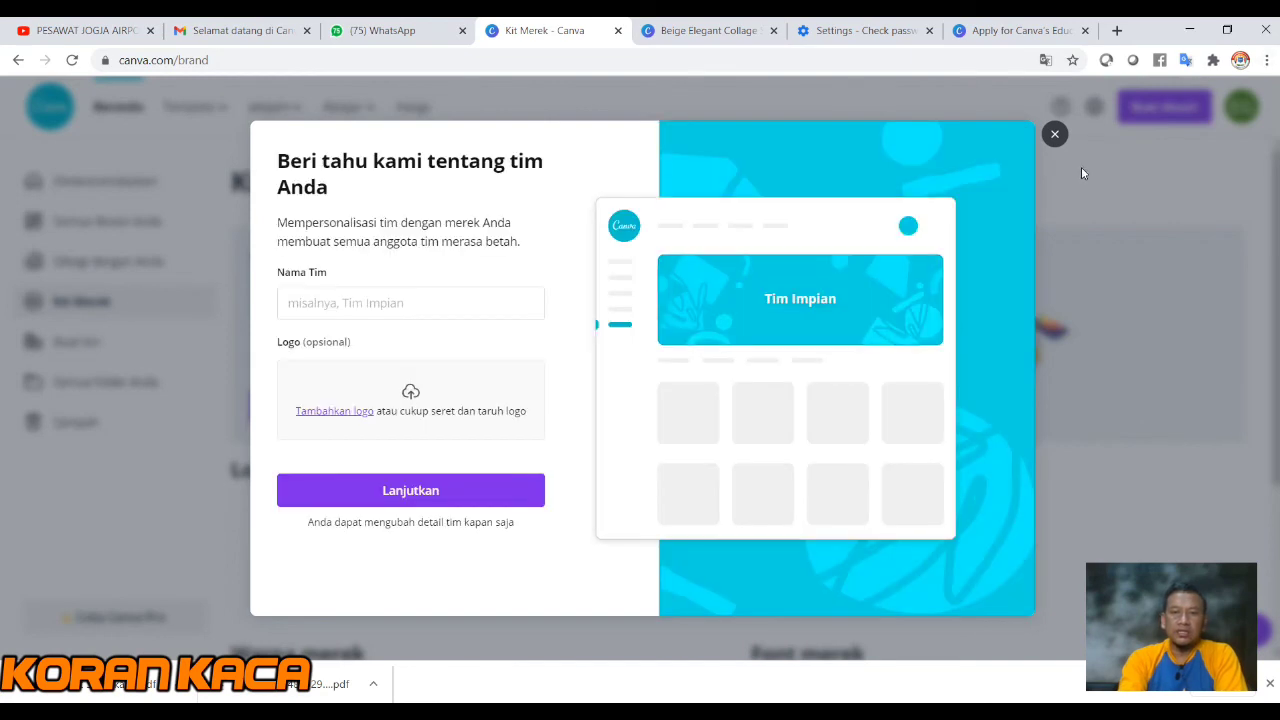
left_click(1055, 136)
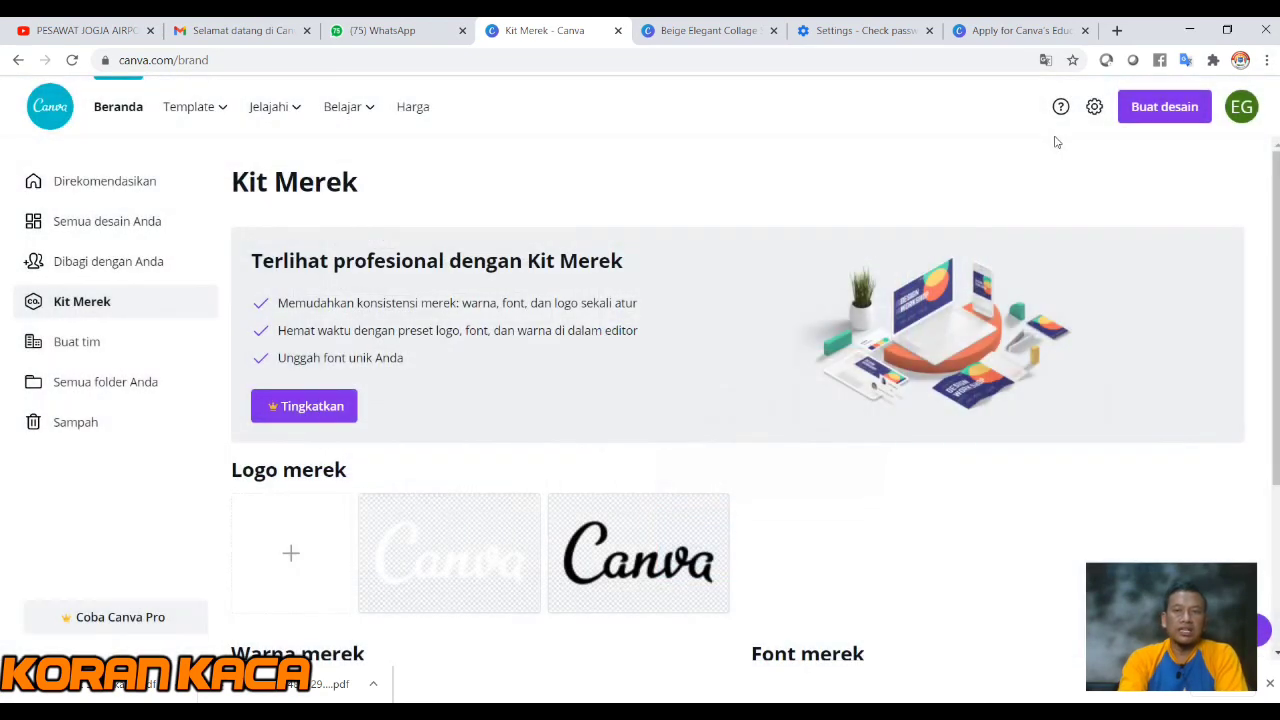